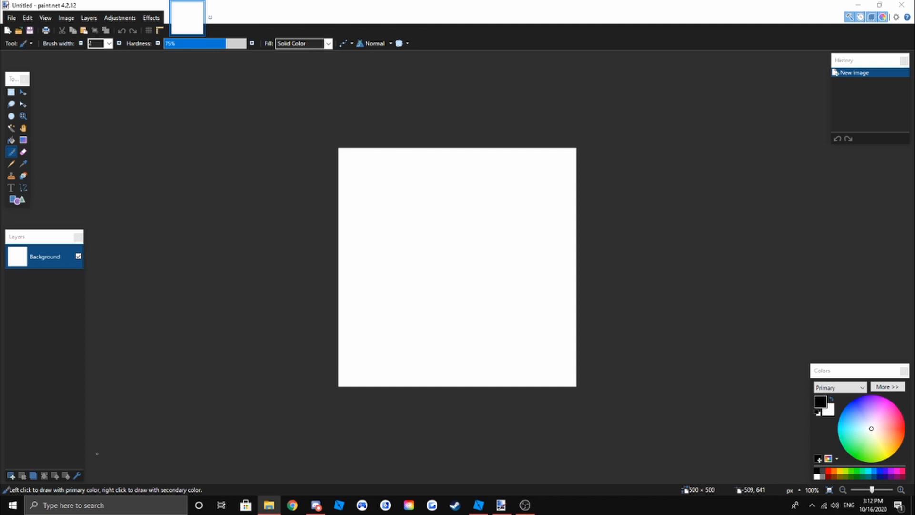
drag(468, 355, 452, 315)
click(471, 294)
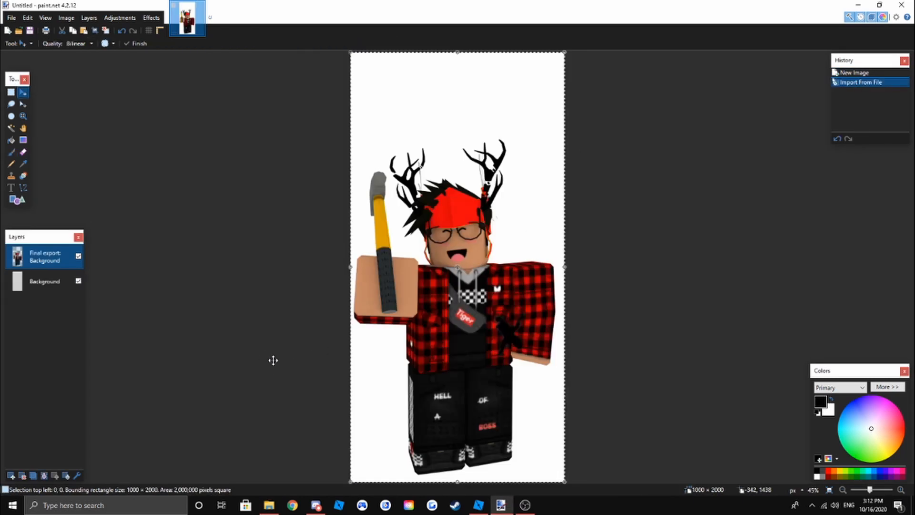
key(ctrl+z)
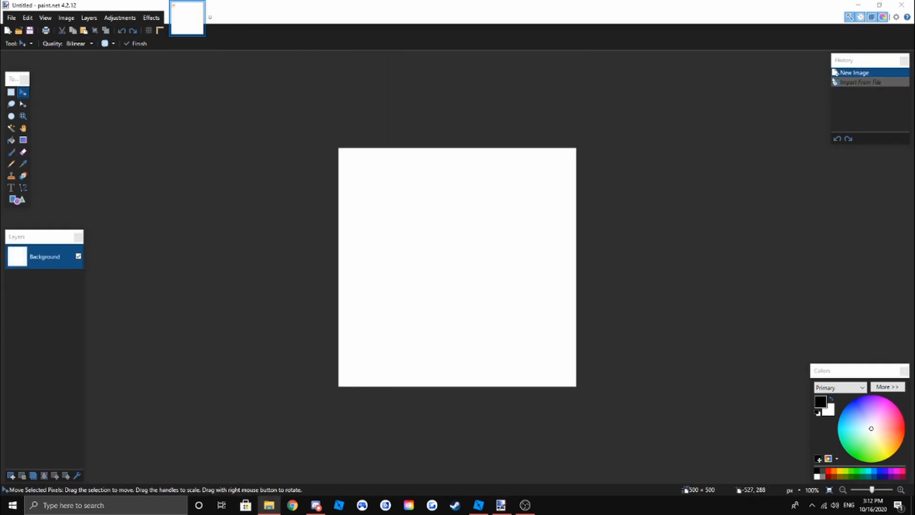
- Paste the character render onto the blank image while keeping the canvas size, and bring its upper body into the canvas
click(281, 329)
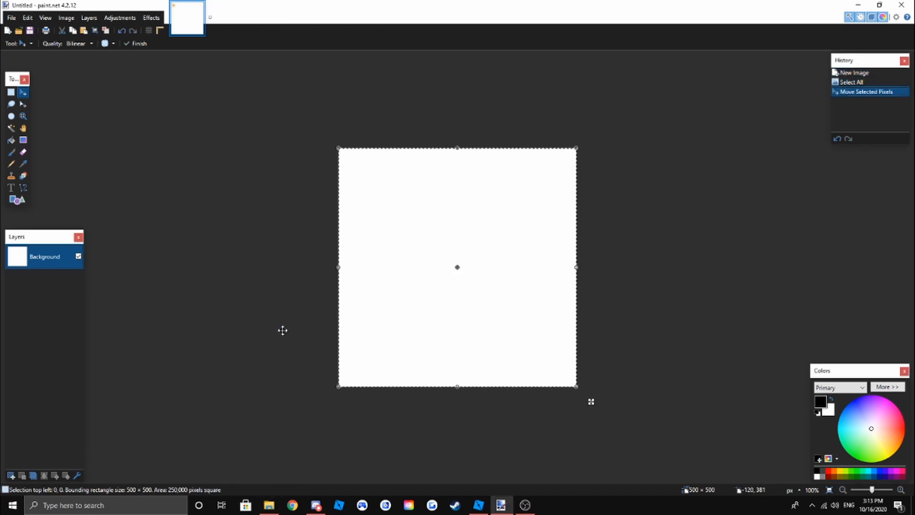
key(ctrl+v)
click(397, 351)
drag(457, 374, 388, 173)
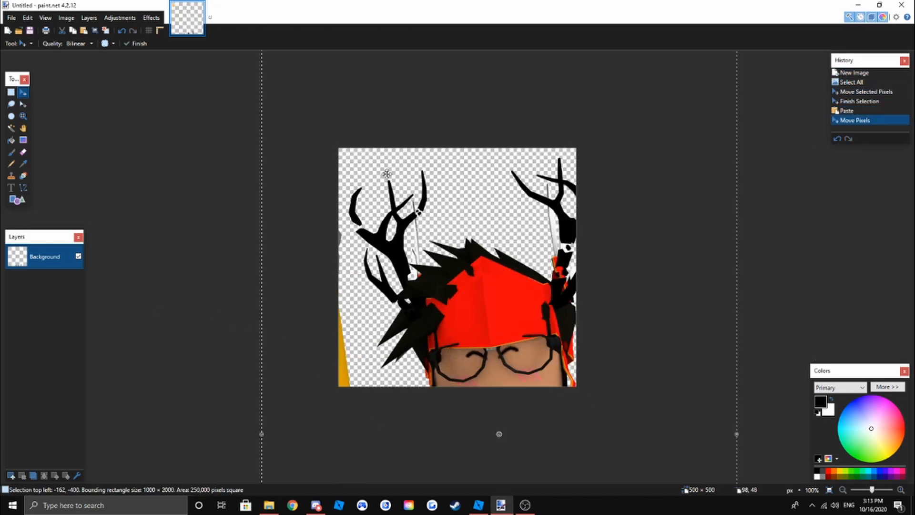
drag(482, 349, 482, 276)
- Scale the pasted character down to about 421 × 842 pixels, centre it horizontally on the canvas and deselect it
scroll(482, 276, down, 1)
scroll(482, 276, down, 2)
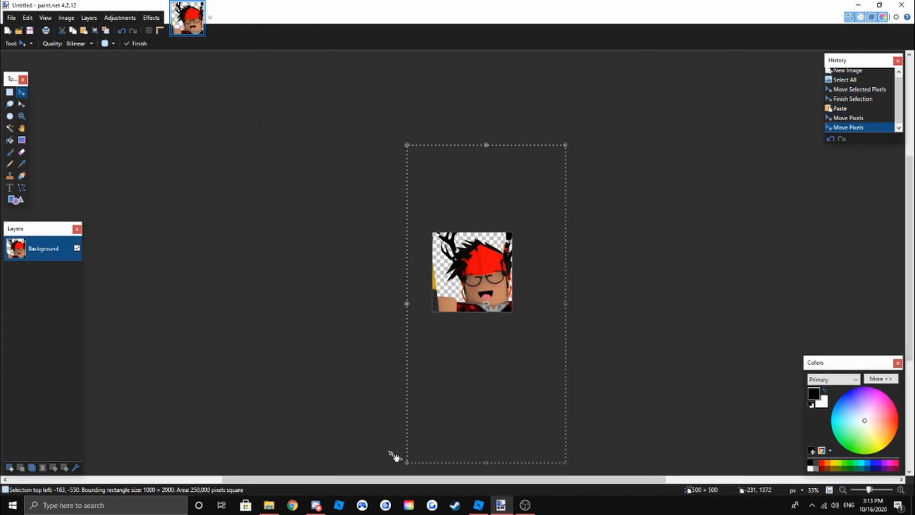
drag(405, 464, 497, 272)
drag(551, 236, 491, 302)
scroll(492, 302, up, 3)
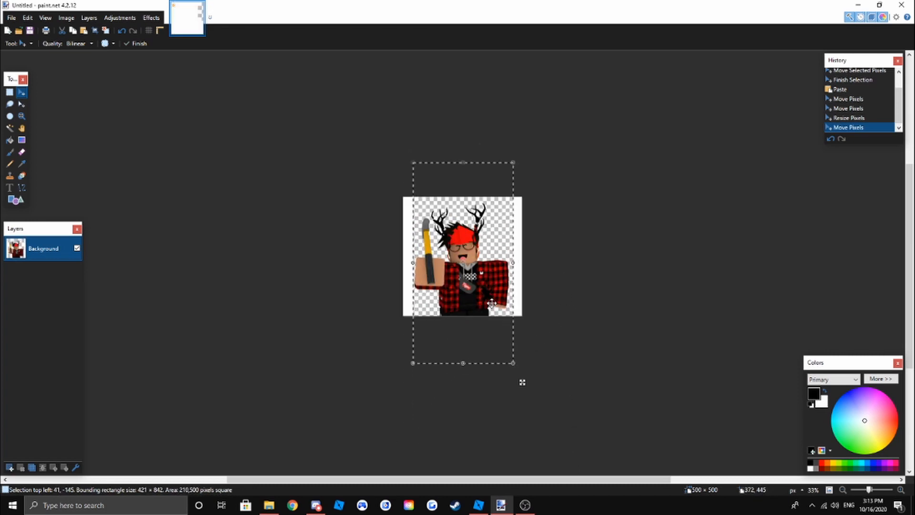
drag(416, 233, 416, 235)
key(ctrl+d)
- Cut away the white vertical strips on both sides of the character
click(10, 92)
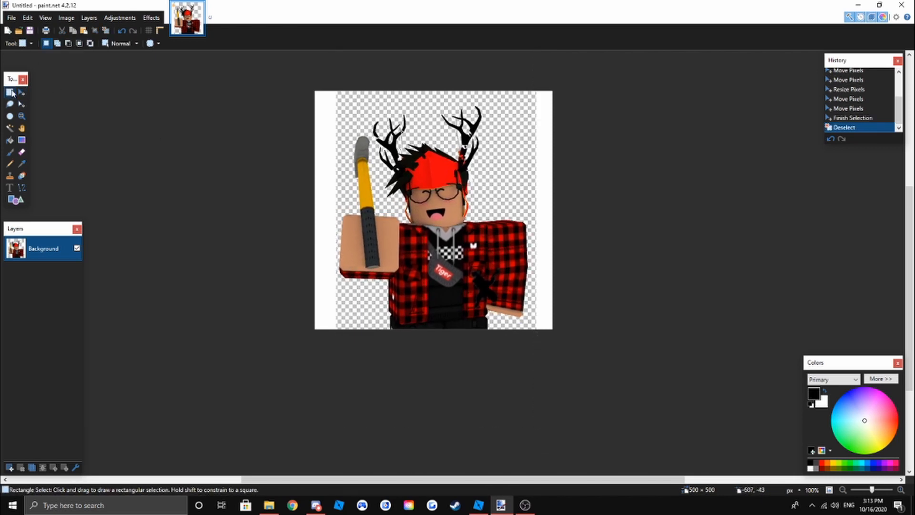
drag(189, 87, 337, 372)
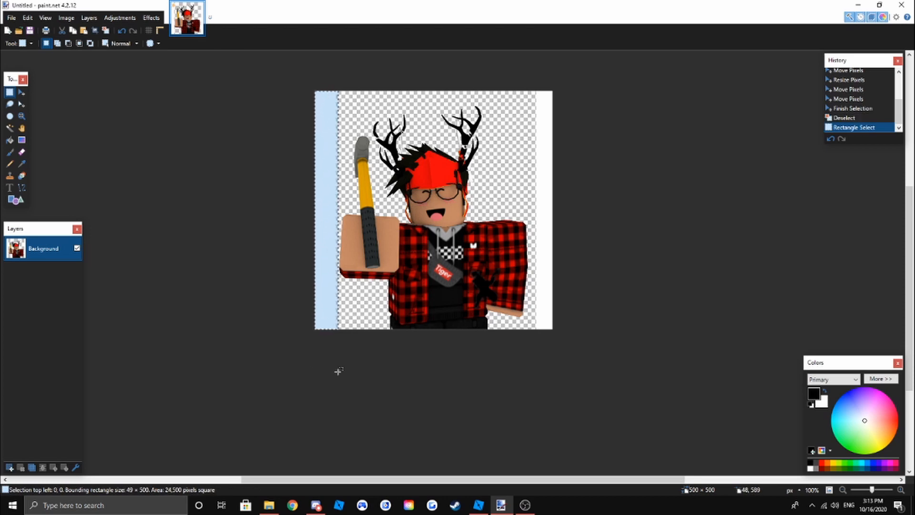
key(ctrl+x)
drag(554, 87, 534, 358)
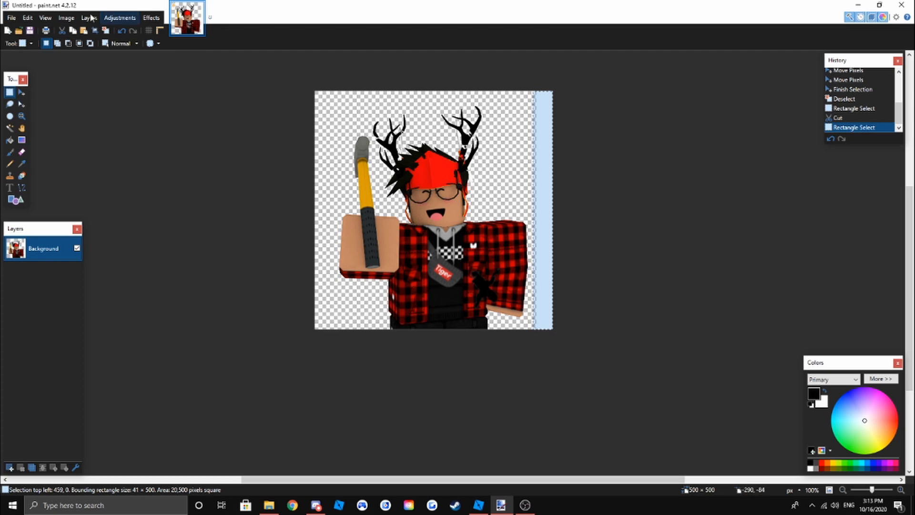
click(31, 19)
click(33, 20)
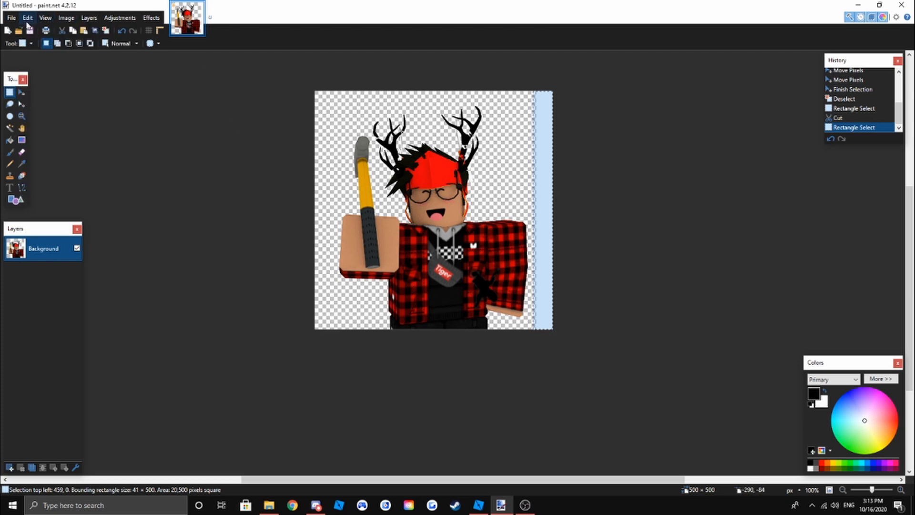
click(27, 18)
click(40, 55)
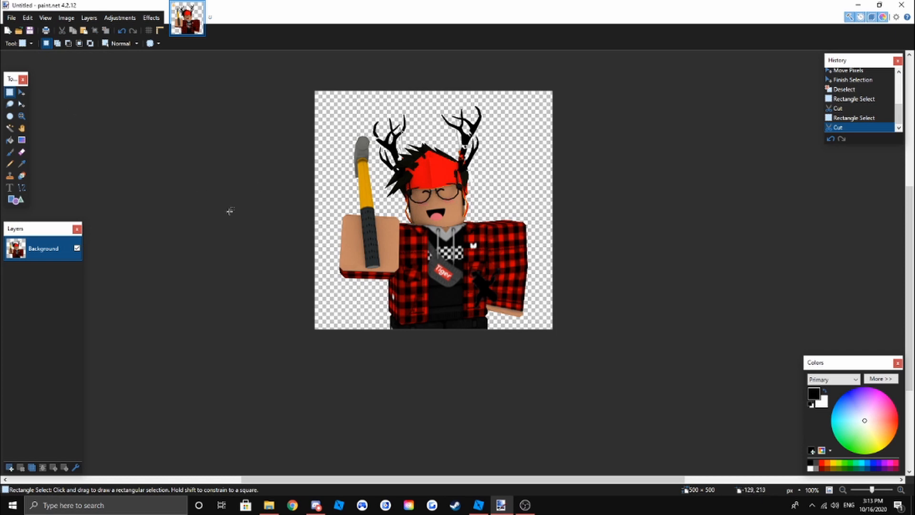
- Add a new layer beneath the character layer and activate the Move Selected Pixels tool
click(10, 467)
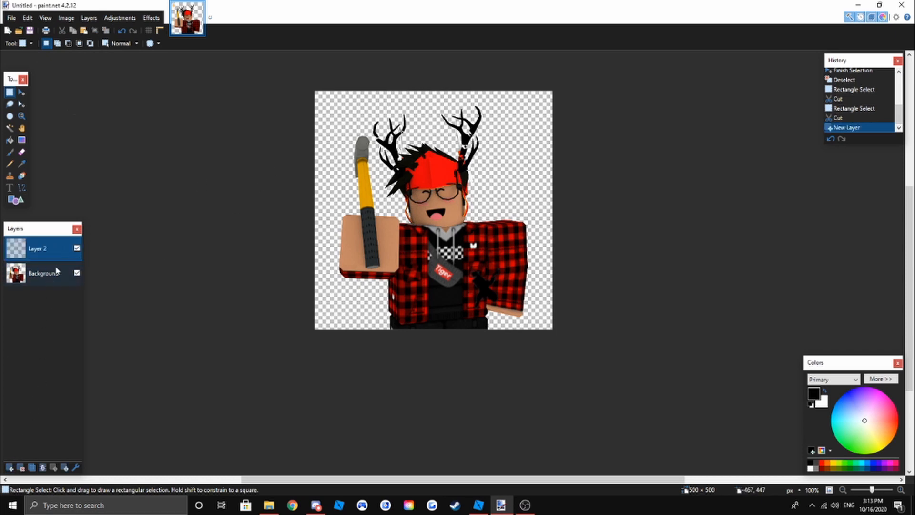
drag(57, 257, 58, 286)
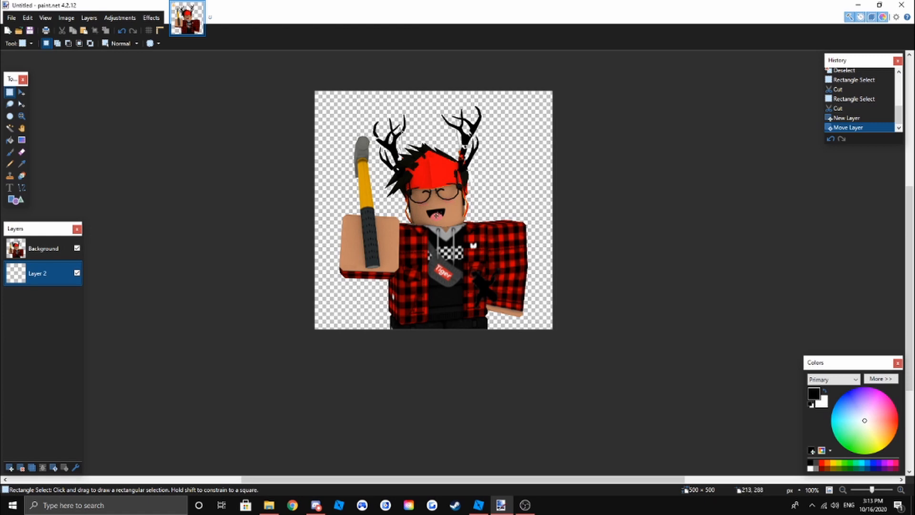
click(21, 93)
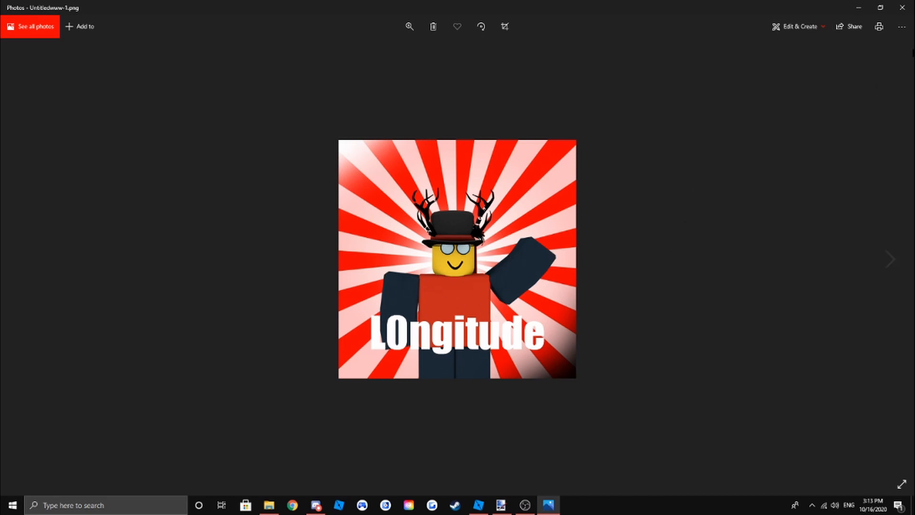
- Close the sample profile picture in the Photos viewer and return to the paint.net canvas
click(903, 7)
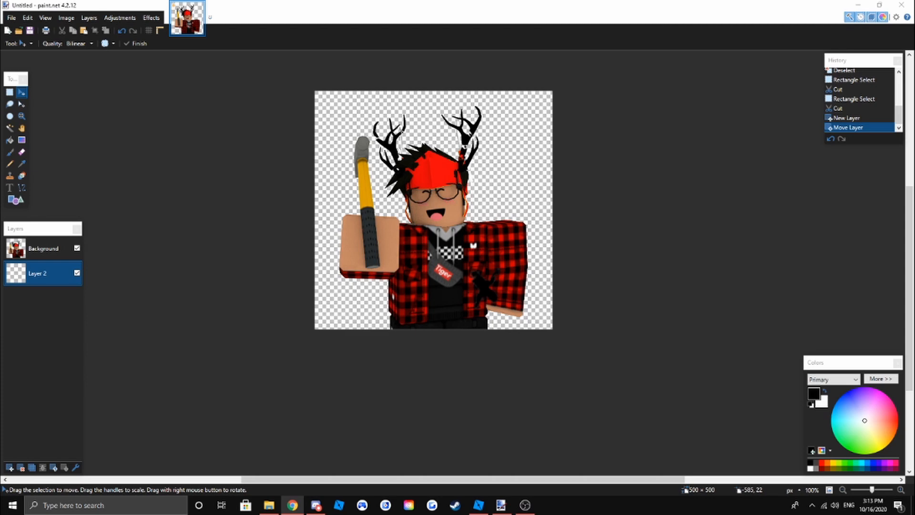
scroll(354, 365, up, 2)
scroll(353, 366, down, 1)
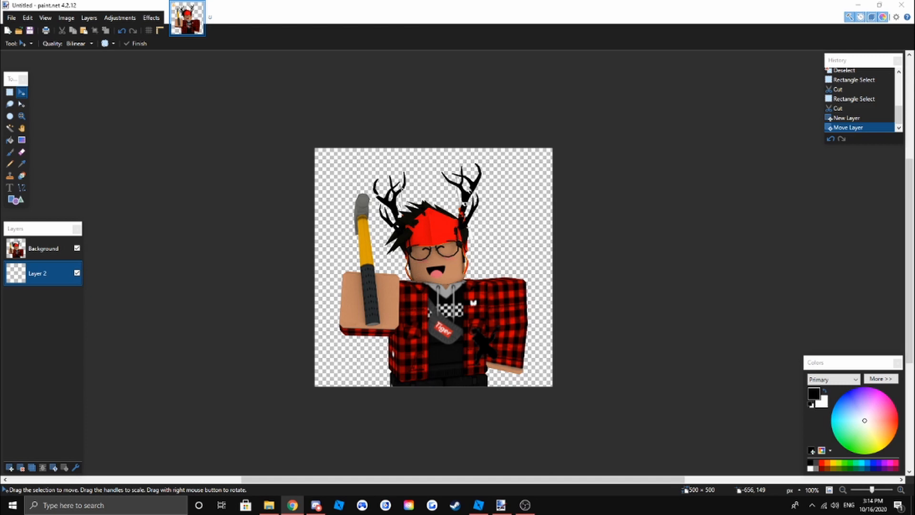
- Paste the dark hexagon background into Layer 2 while keeping the canvas size, and shift it to cover the whole canvas
key(ctrl+a)
key(ctrl+v)
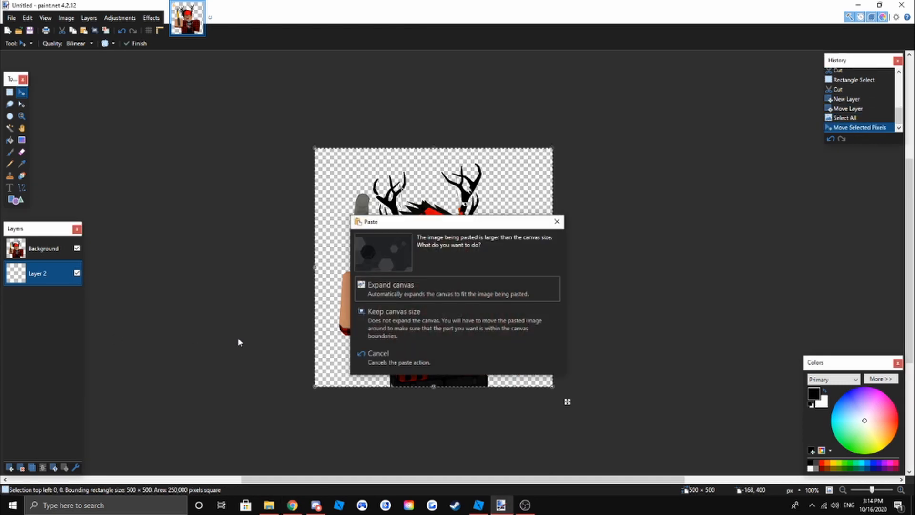
click(447, 328)
drag(539, 245, 485, 241)
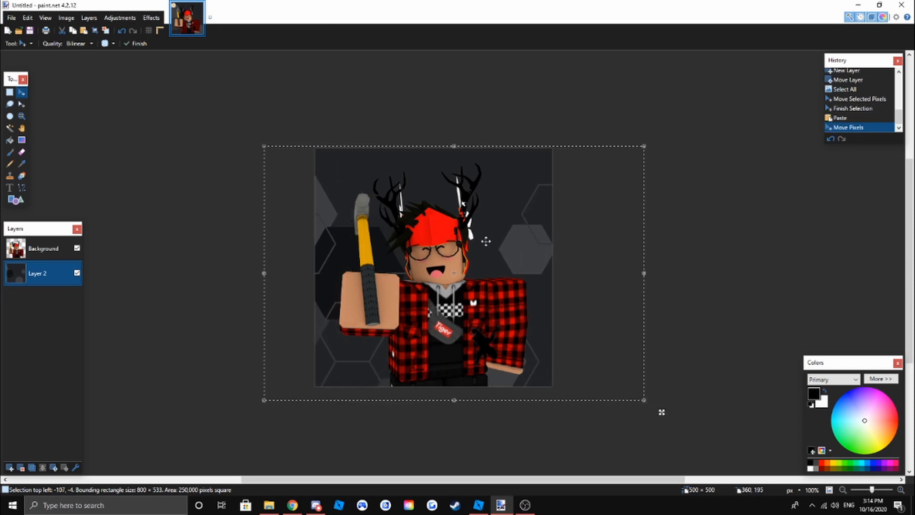
drag(260, 403, 303, 402)
mouse_move(538, 234)
mouse_down()
mouse_move(541, 247)
mouse_move(542, 233)
mouse_up()
key(ctrl+z)
key(ctrl+z)
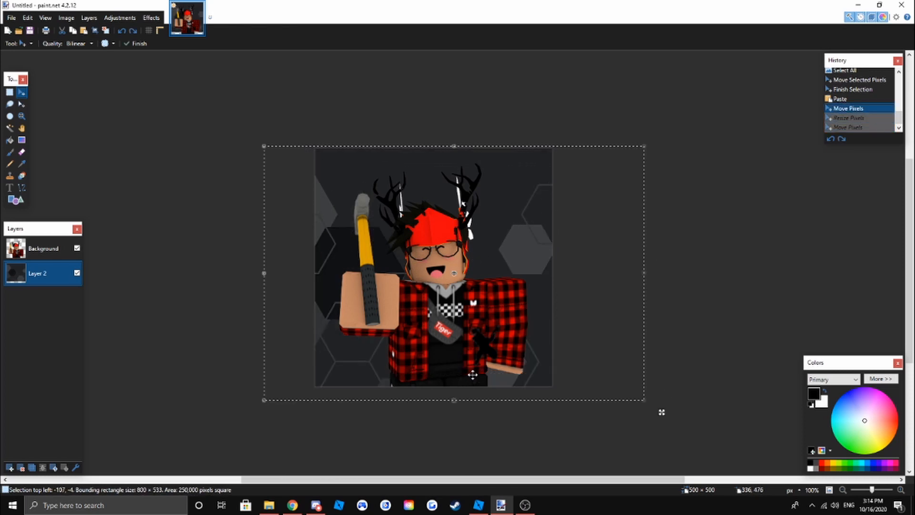
- Reduce the hexagon background's height to meet the canvas's lower edge and deselect it
drag(454, 400, 458, 387)
key(ctrl+d)
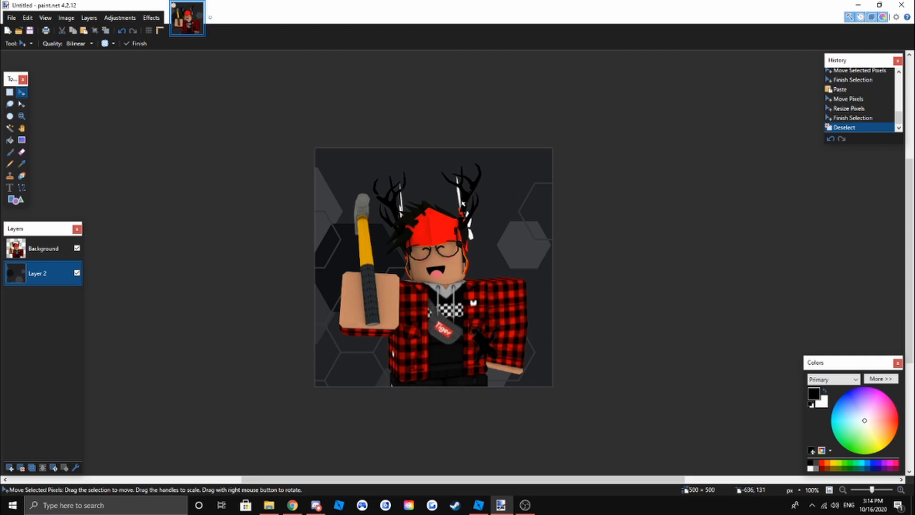
- Delete the layer holding the dark hexagon background
key(alt+Tab)
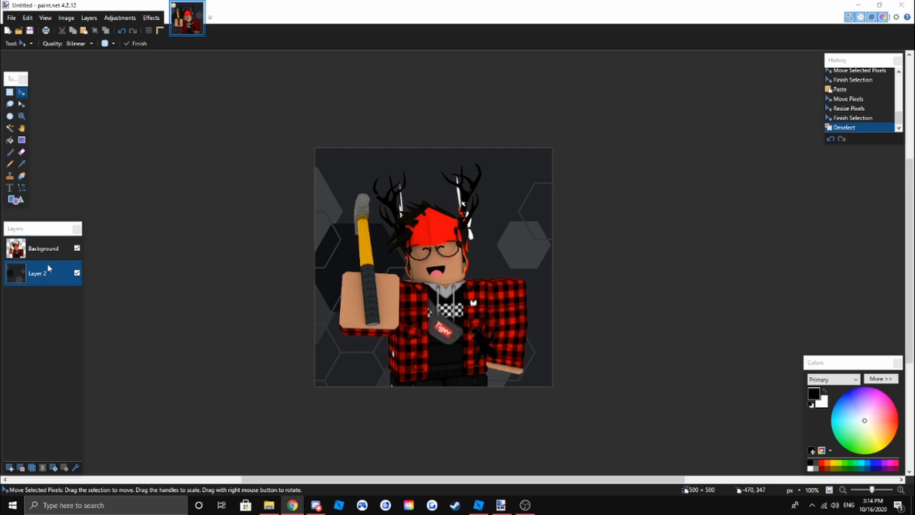
click(43, 246)
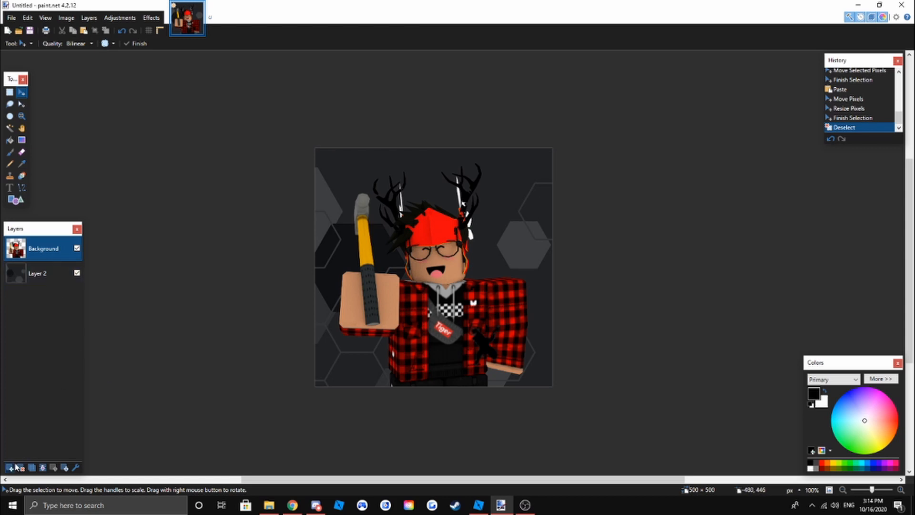
click(45, 274)
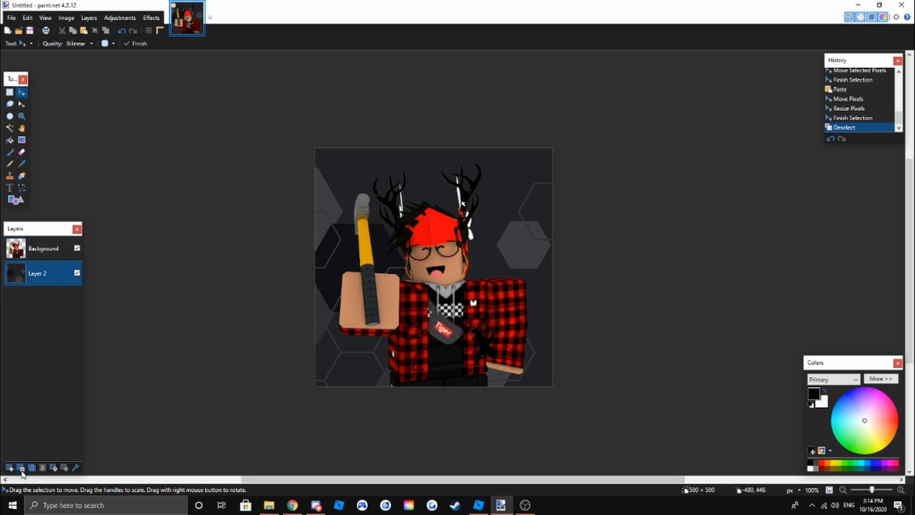
click(21, 469)
- Paste the pastel galaxy image as a new layer at the existing canvas size and place it beneath the character layer
key(alt+Tab)
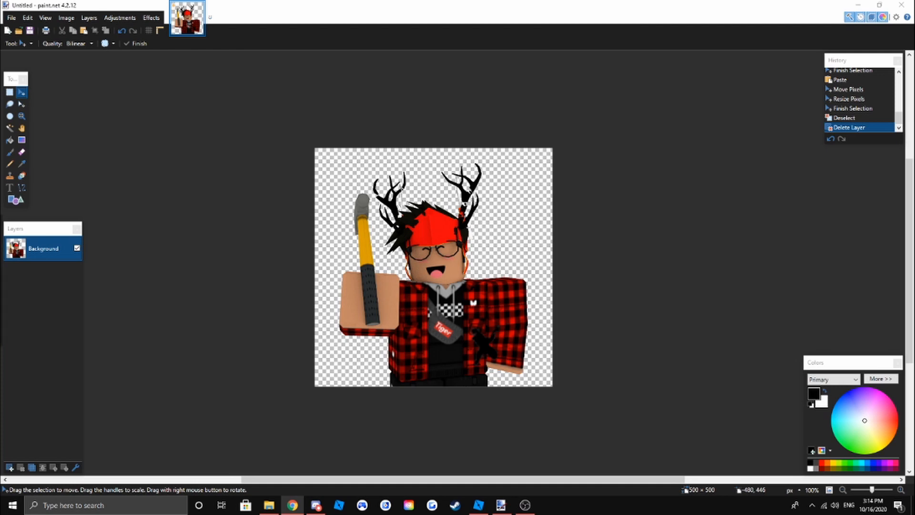
key(ctrl+a)
key(ctrl+shift+v)
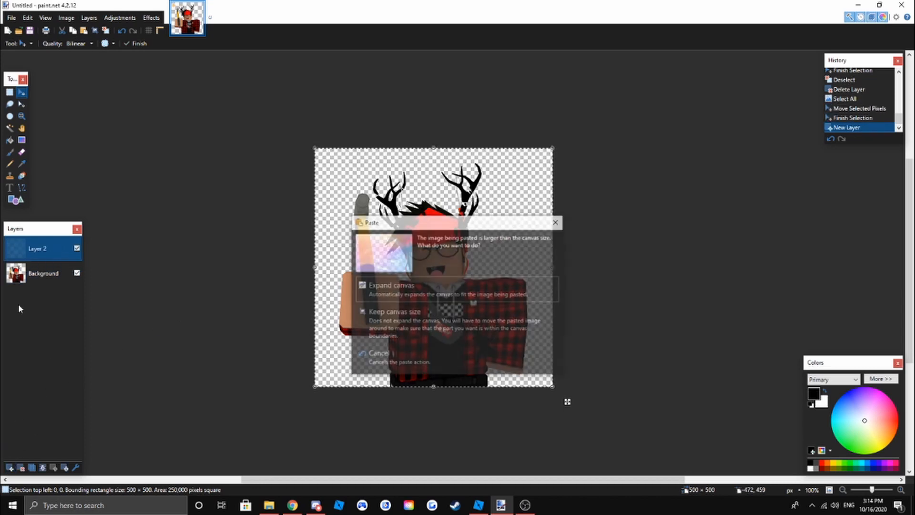
click(395, 321)
drag(45, 249, 56, 295)
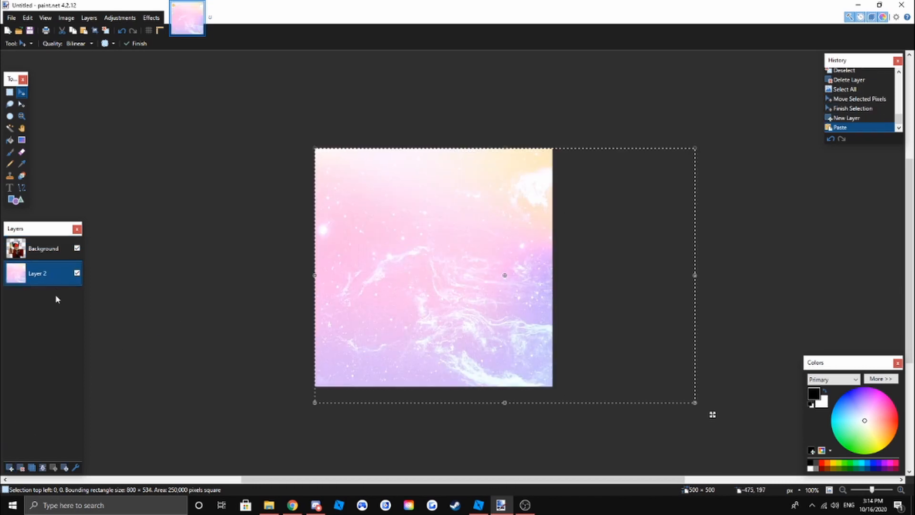
- Try shifting the galaxy image on the canvas, undo that move and clear the selection
mouse_move(525, 215)
mouse_down()
mouse_move(493, 208)
mouse_move(509, 211)
mouse_up()
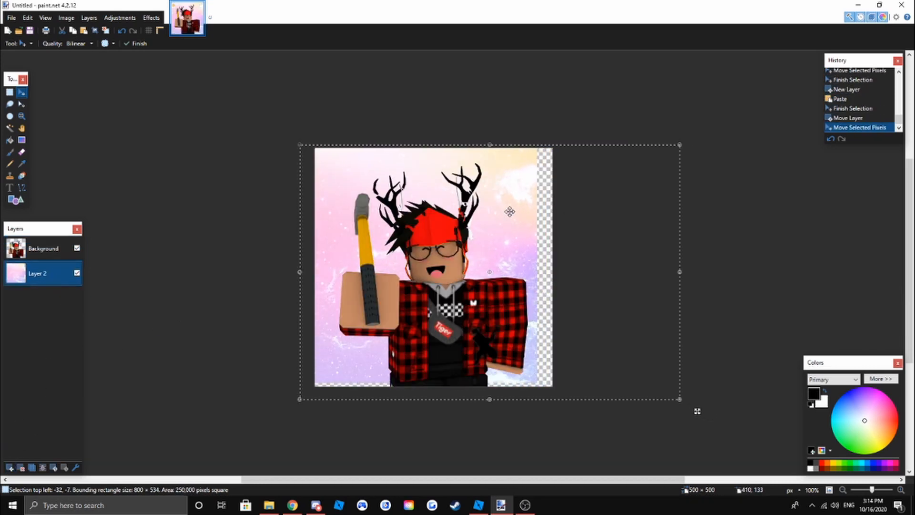
key(ctrl+z)
key(ctrl+d)
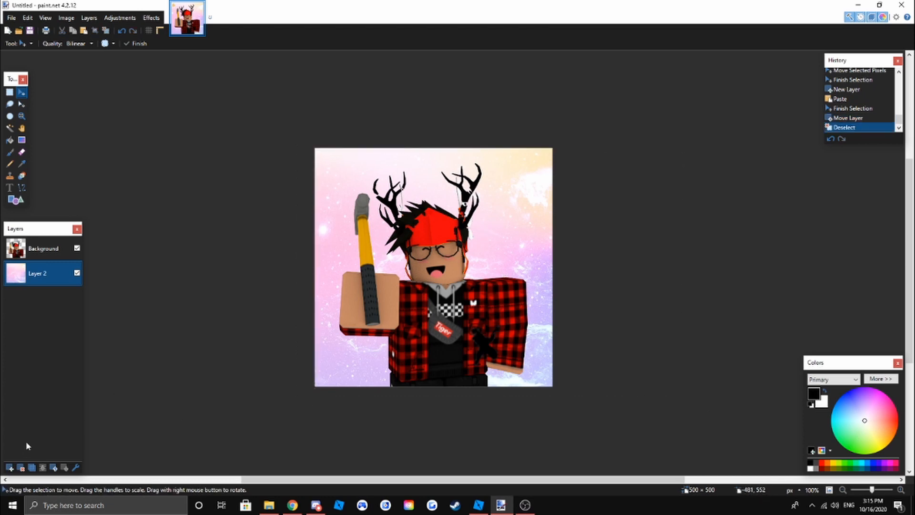
- Add a new layer above the character layer and set the Paintbrush width to 14
click(47, 250)
click(10, 468)
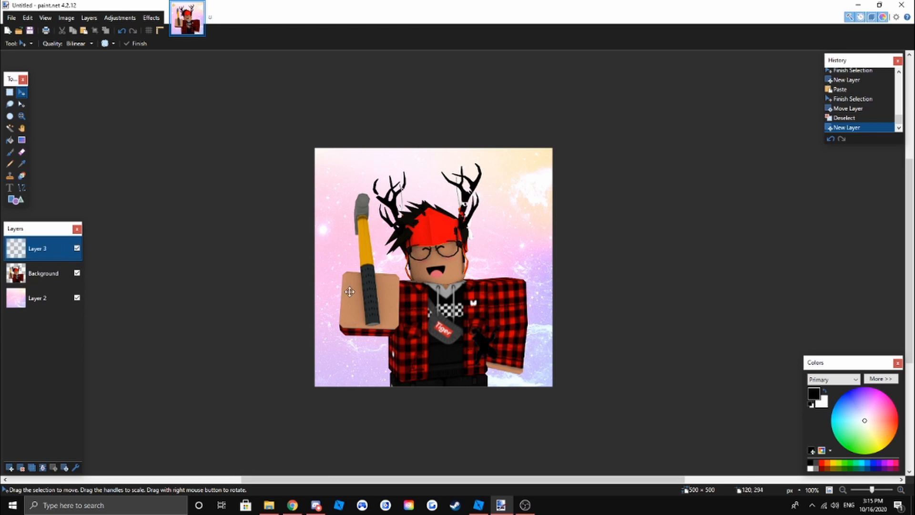
click(10, 152)
click(110, 44)
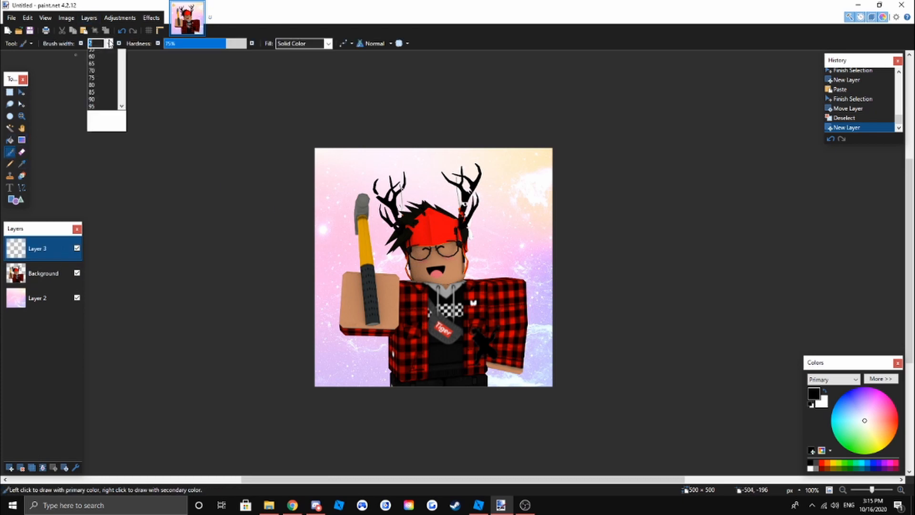
click(98, 145)
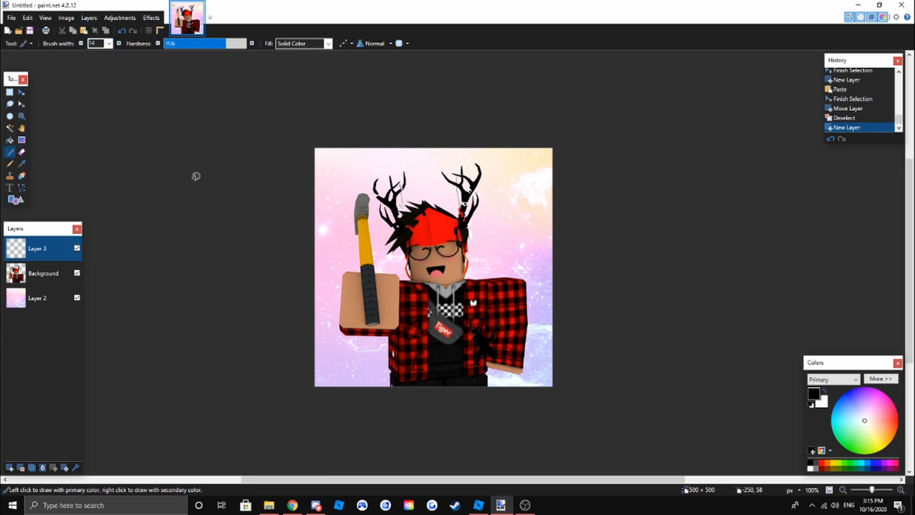
click(44, 303)
click(21, 468)
drag(48, 299, 56, 268)
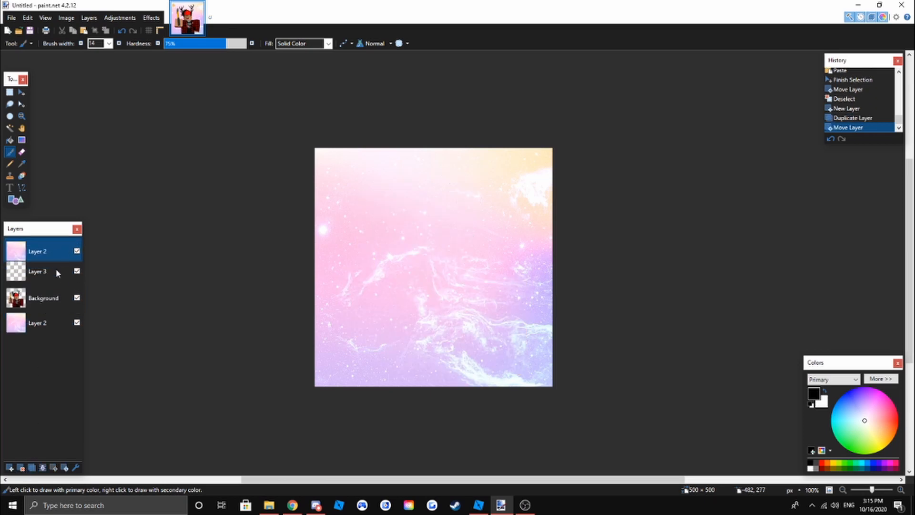
click(76, 467)
drag(484, 277, 419, 291)
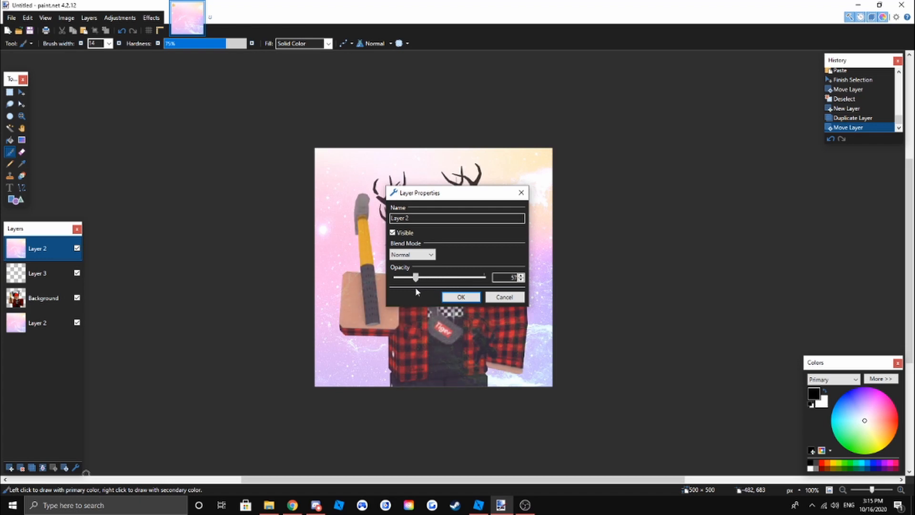
click(505, 297)
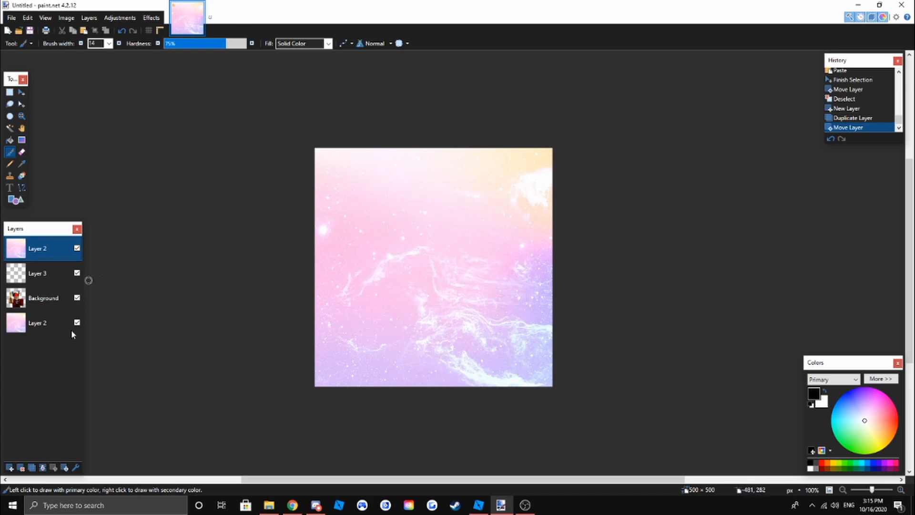
click(21, 467)
- Delete the duplicated galaxy layer covering the character and set the Paintbrush width to 85
click(33, 276)
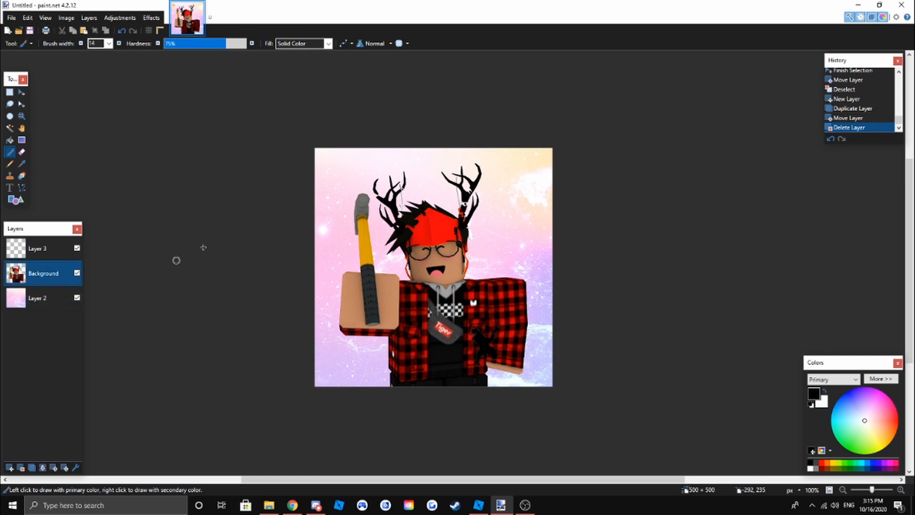
click(109, 43)
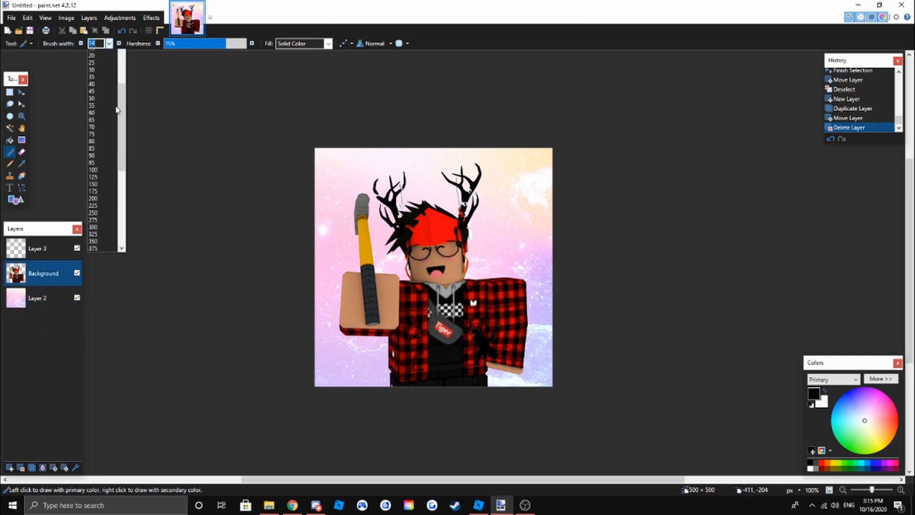
click(103, 197)
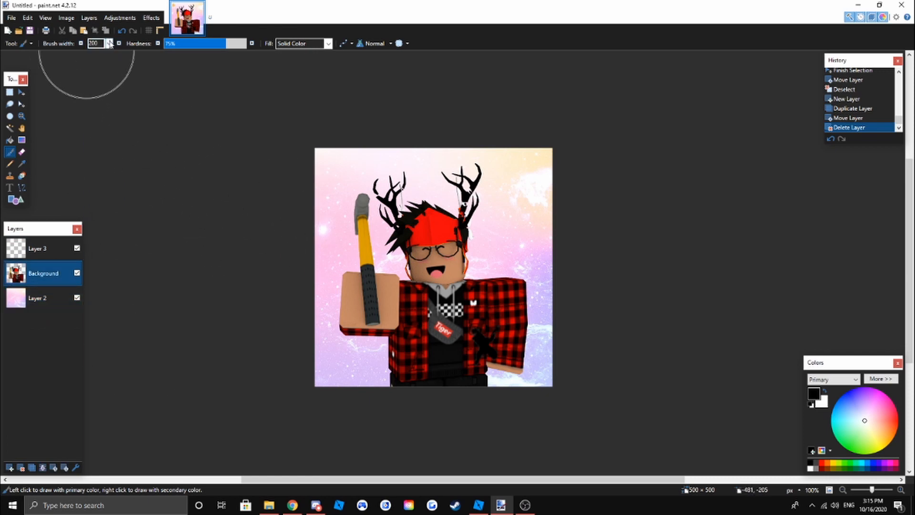
click(109, 42)
click(155, 172)
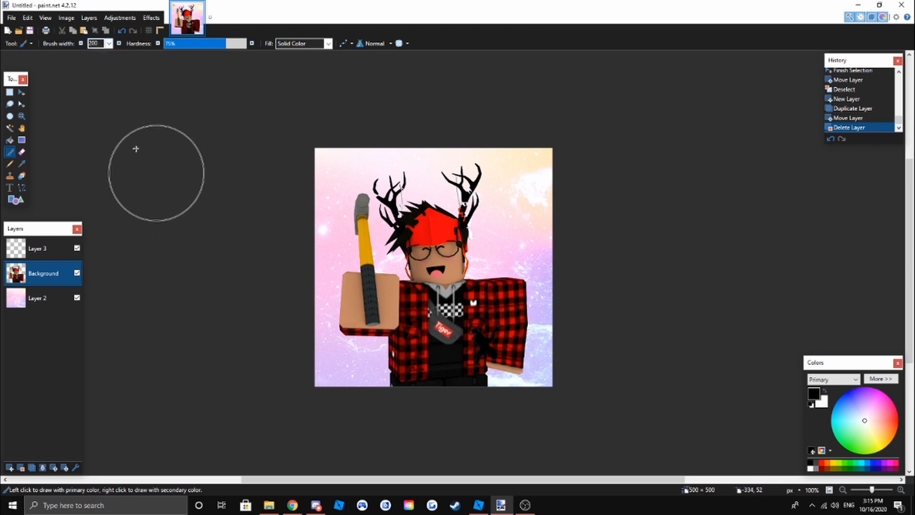
click(110, 42)
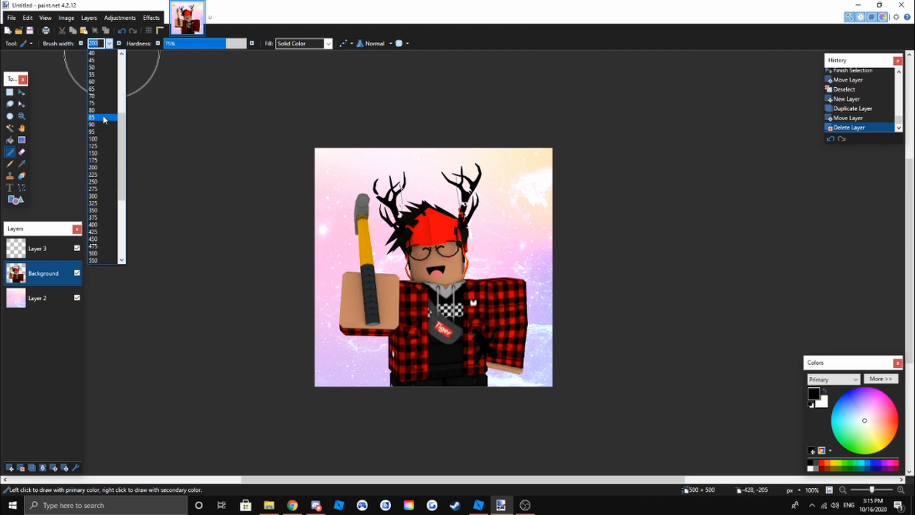
click(104, 118)
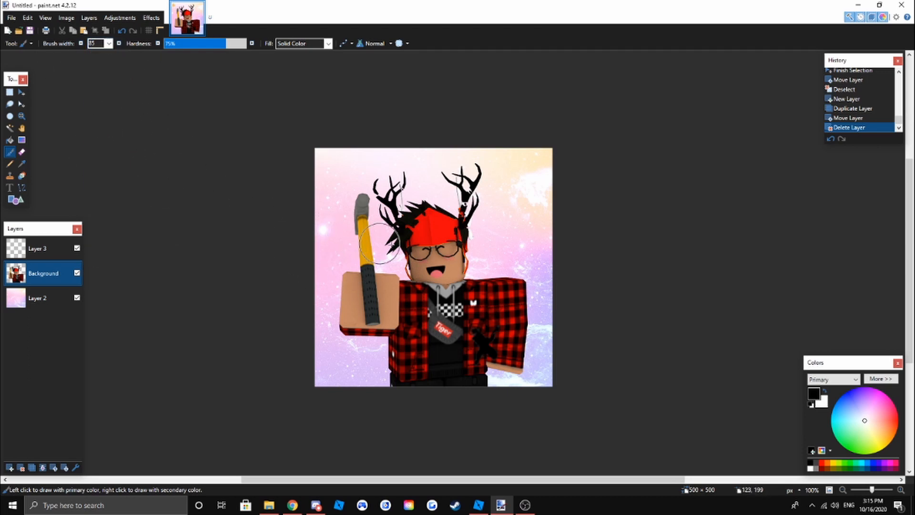
- Sample pink as the primary colour and the pale cream as the secondary colour from the galaxy layer
click(43, 298)
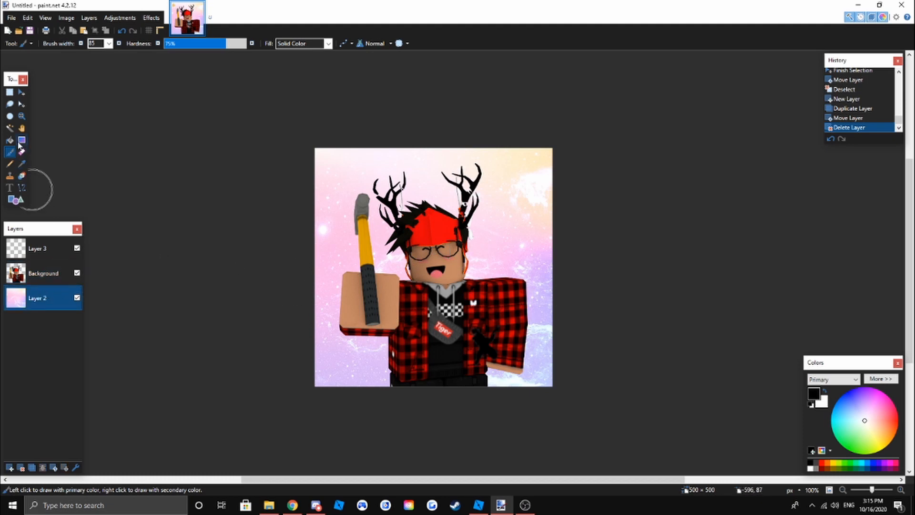
click(21, 164)
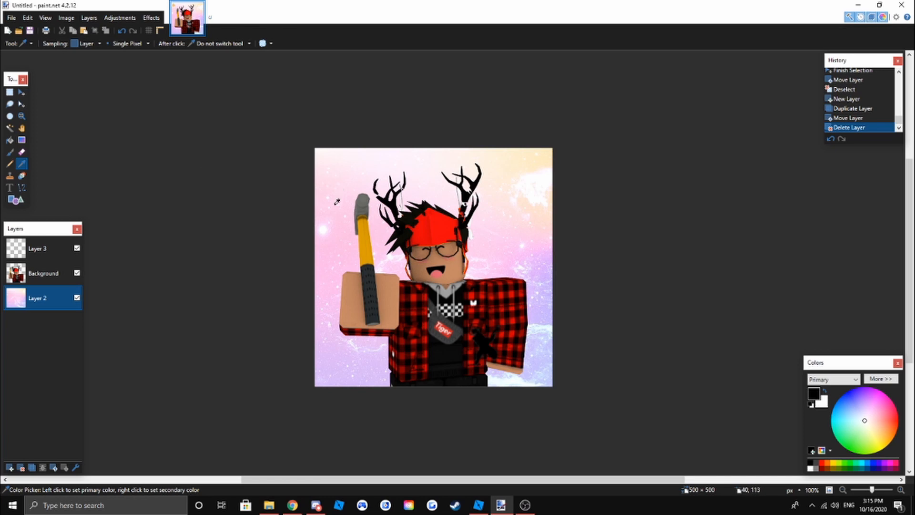
click(332, 244)
right_click(523, 166)
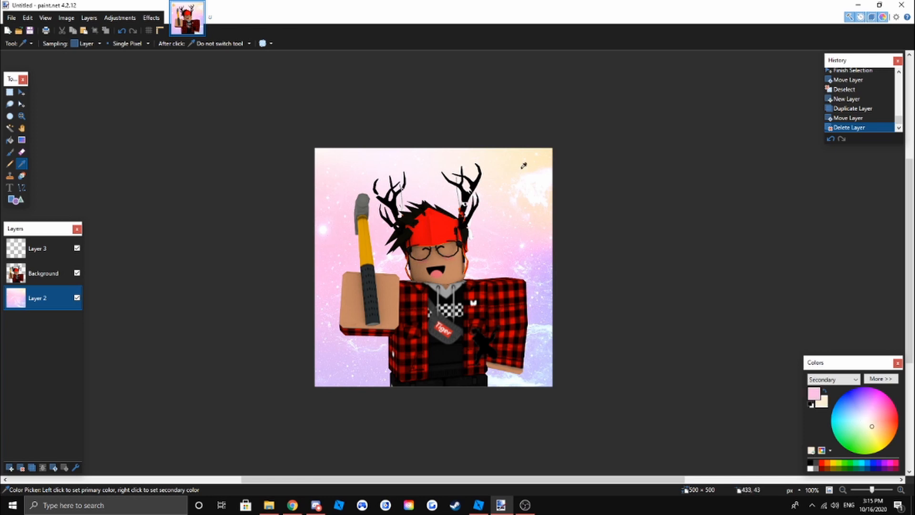
- Make Layer 3 active for the Paintbrush, undo a test dab of pink and lower the brush hardness to nearly zero
click(52, 250)
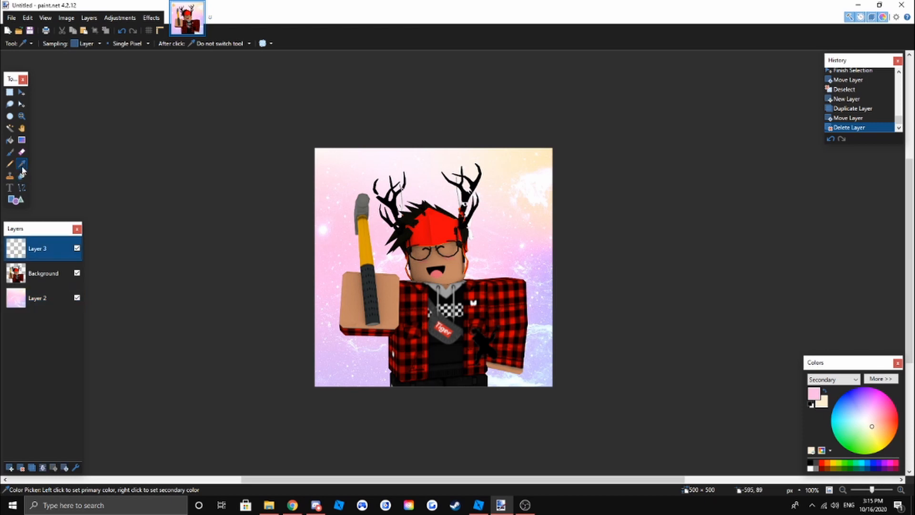
click(11, 152)
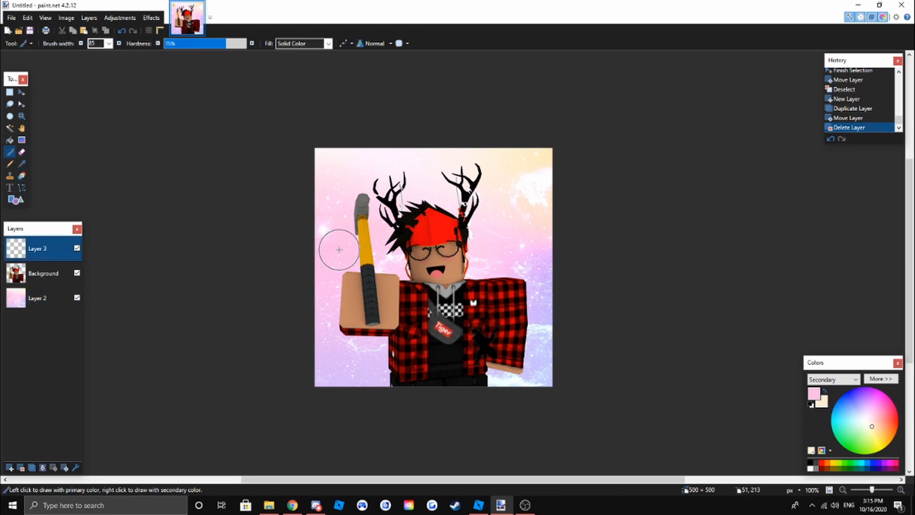
click(324, 232)
key(ctrl+z)
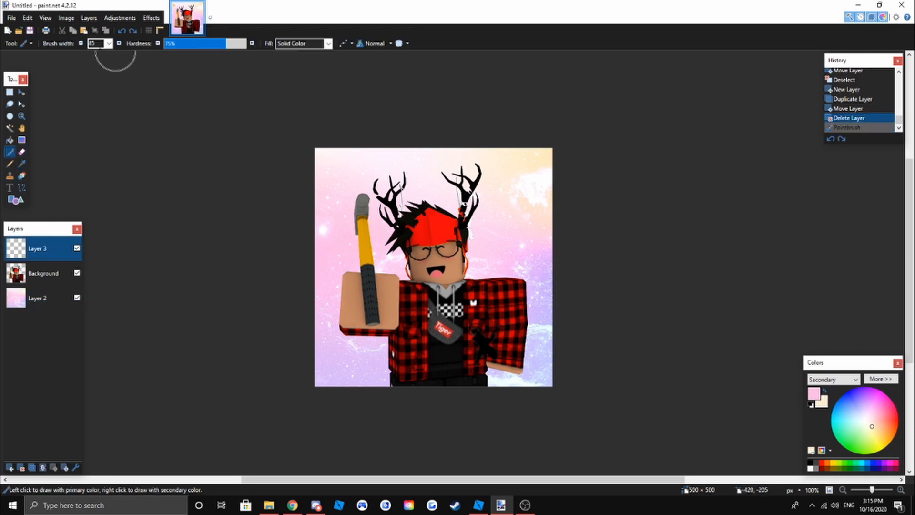
scroll(329, 160, up, 2)
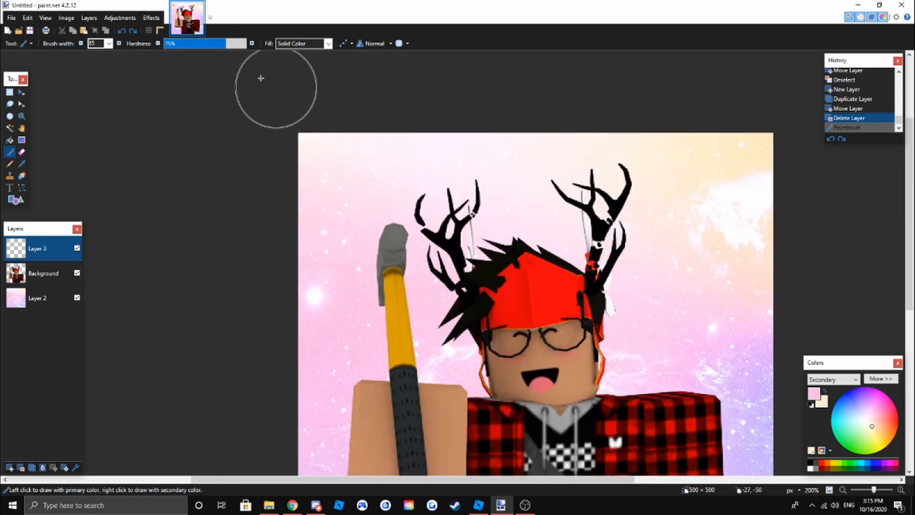
drag(228, 48, 143, 61)
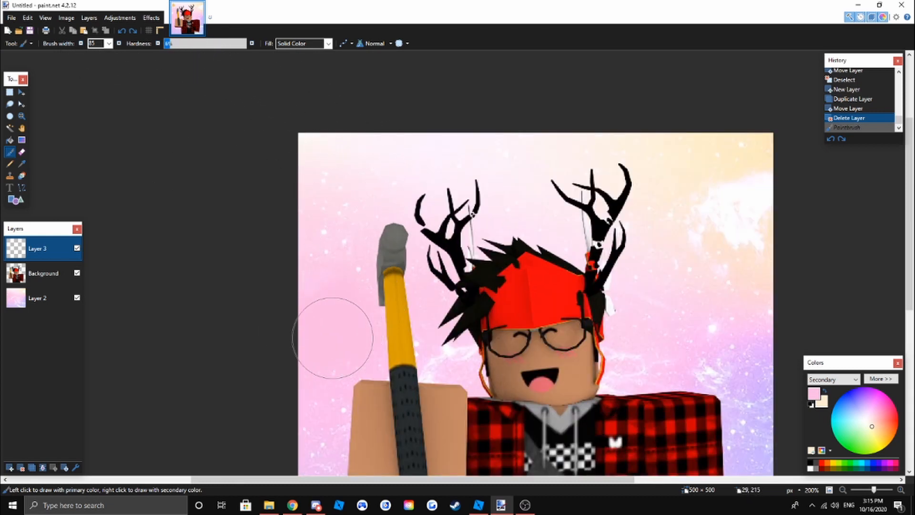
- Paint soft pink on Layer 3 beside the hammer, around the raised arm's edges and over the galaxy below it
mouse_move(396, 305)
mouse_down()
mouse_move(388, 344)
mouse_move(368, 372)
mouse_up()
key(ctrl+z)
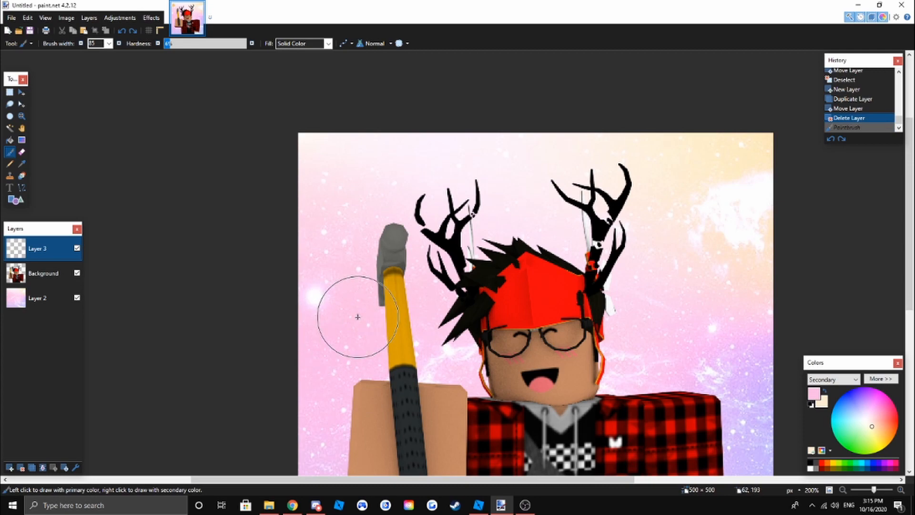
click(349, 330)
click(350, 338)
click(350, 342)
click(353, 345)
click(356, 348)
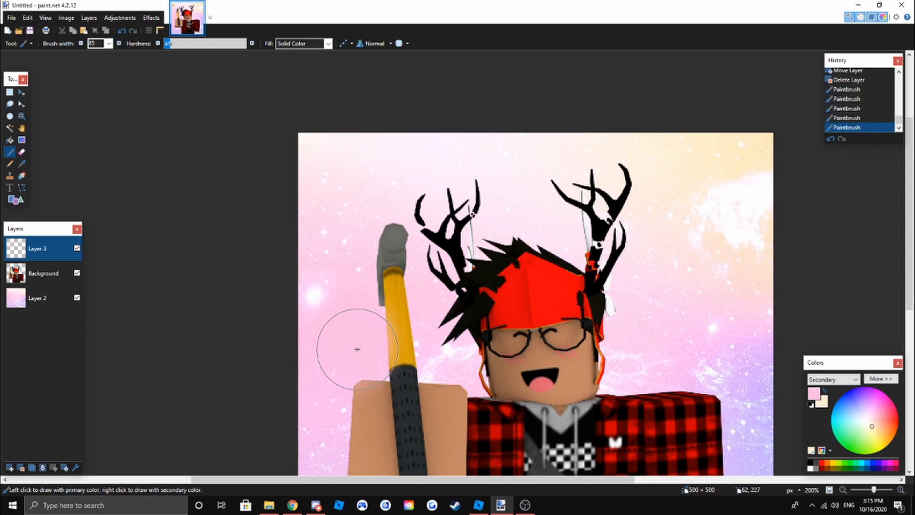
click(359, 353)
click(346, 357)
scroll(316, 400, down, 3)
scroll(324, 334, down, 3)
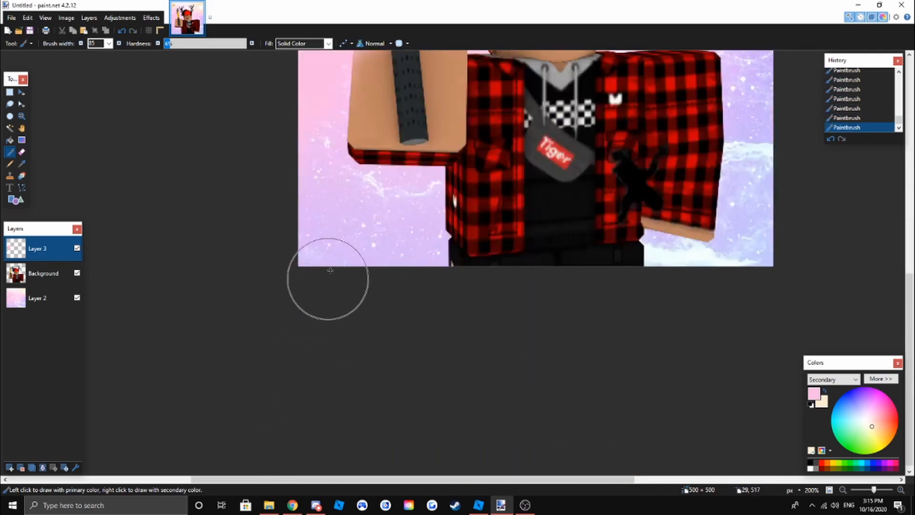
scroll(288, 263, up, 3)
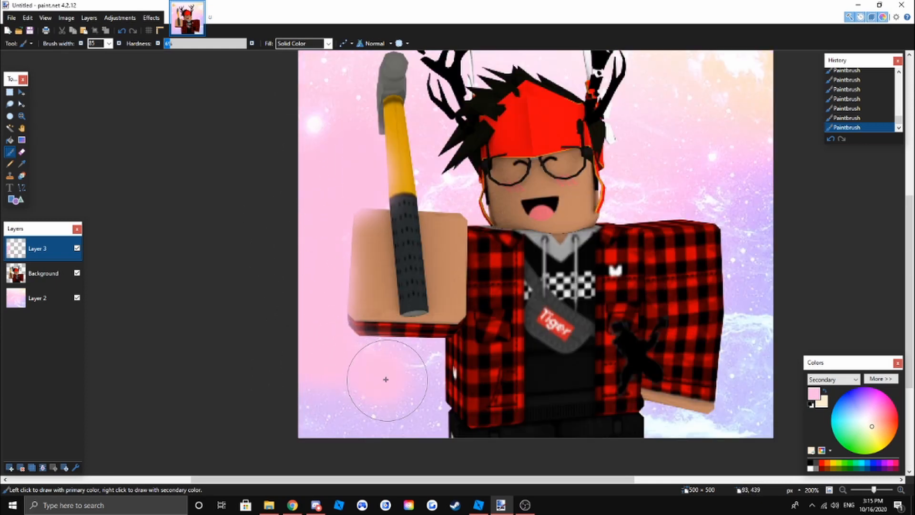
click(374, 370)
mouse_move(373, 370)
mouse_down()
mouse_move(421, 368)
mouse_move(395, 371)
mouse_move(411, 369)
mouse_move(398, 393)
mouse_move(414, 409)
mouse_move(411, 454)
mouse_move(398, 439)
mouse_up()
- Compare the picture without and with the latest pink strokes, leaving the last three strokes undone
key(ctrl+z)
key(ctrl+z)
key(ctrl+z)
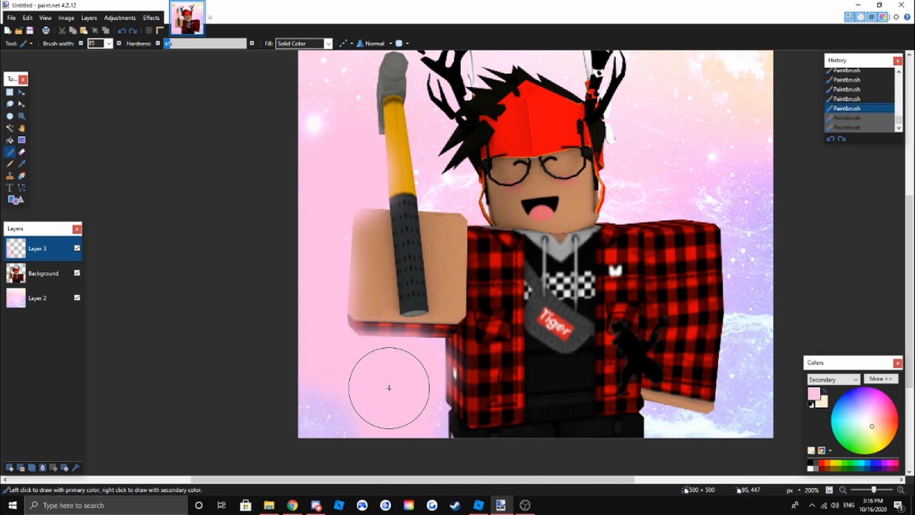
key(ctrl+y)
key(ctrl+y)
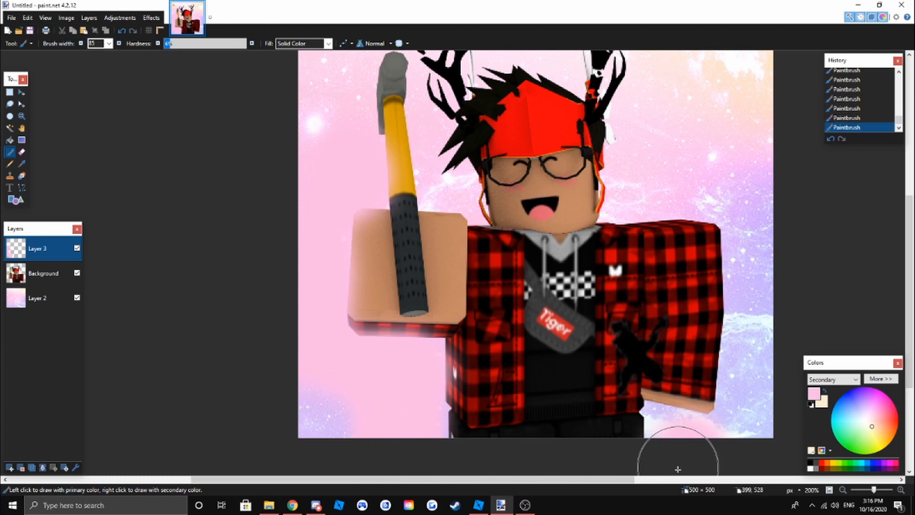
key(ctrl+z)
key(ctrl+z)
key(ctrl+z)
- Paint soft cream on Layer 3 above the character's head, between the antlers and along the canvas's upper edge
scroll(598, 398, up, 2)
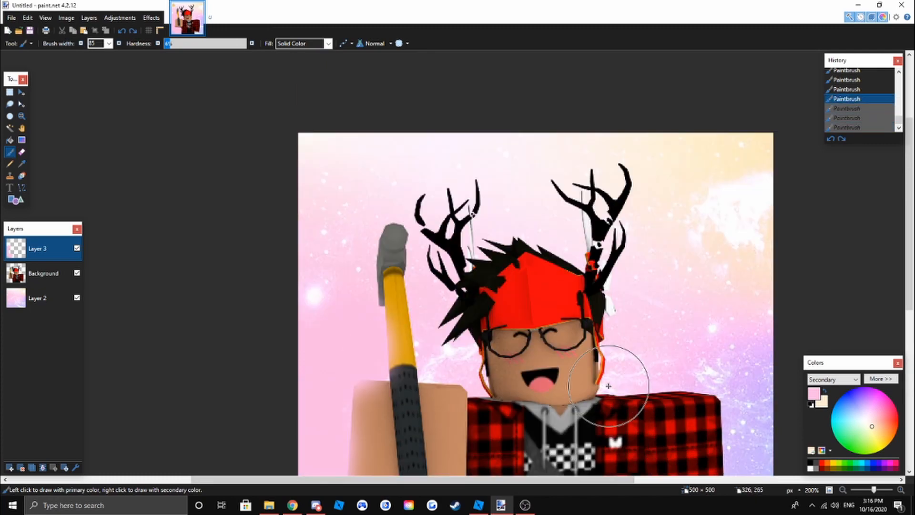
mouse_move(515, 204)
mouse_down()
mouse_move(477, 195)
mouse_move(525, 202)
mouse_up()
key(ctrl+z)
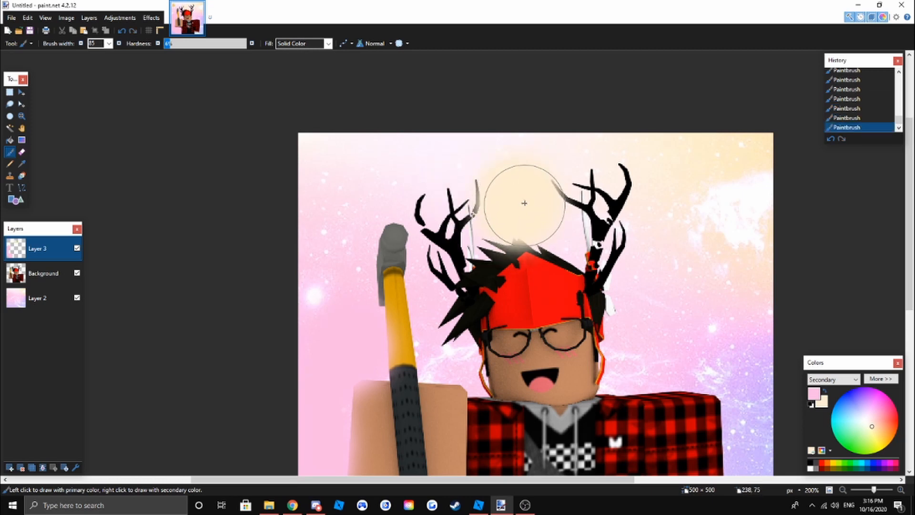
mouse_move(523, 158)
mouse_down()
mouse_move(440, 140)
mouse_move(434, 145)
mouse_move(466, 146)
mouse_move(418, 160)
mouse_move(590, 137)
mouse_up()
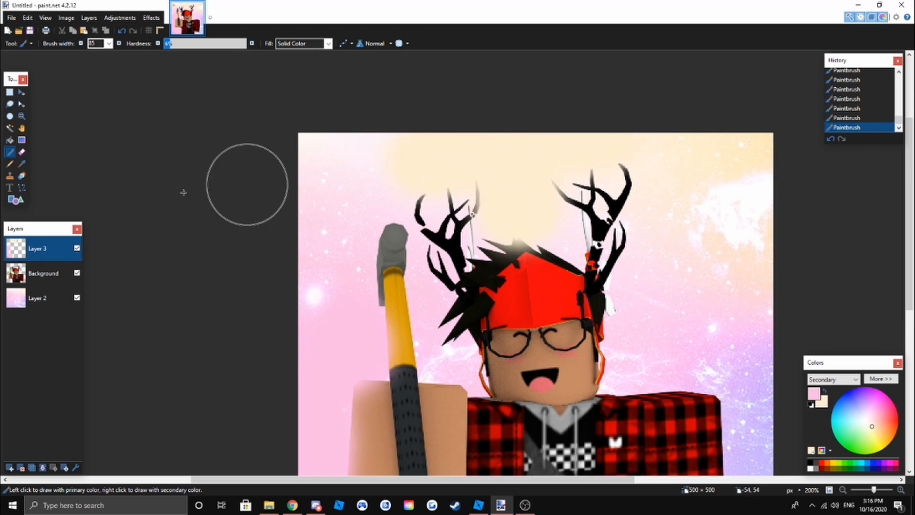
- Sample pale lavender from the galaxy layer as the secondary colour and brush it softly on Layer 3 around the character's lowered arm
scroll(352, 316, down, 3)
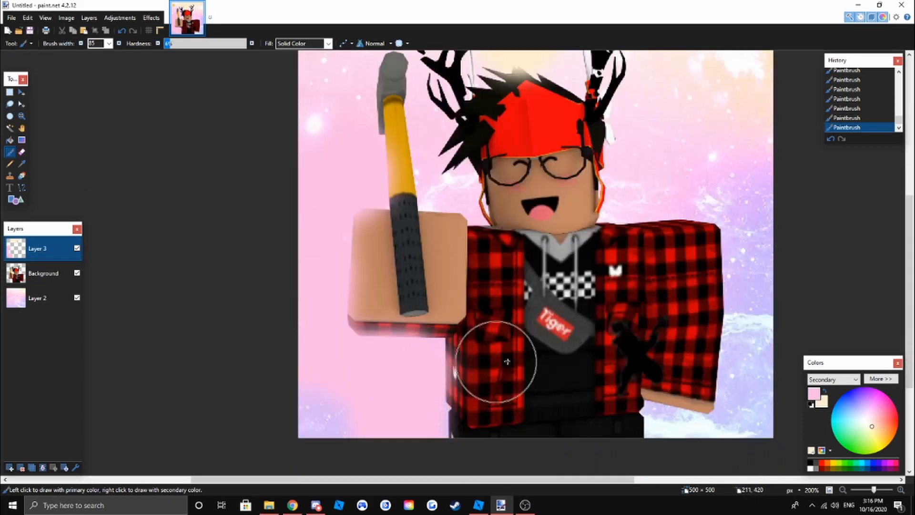
click(21, 165)
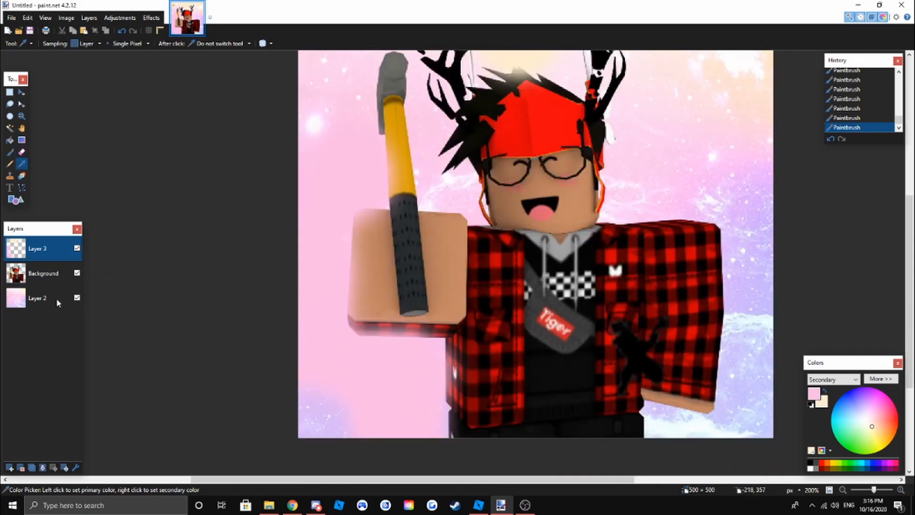
click(47, 300)
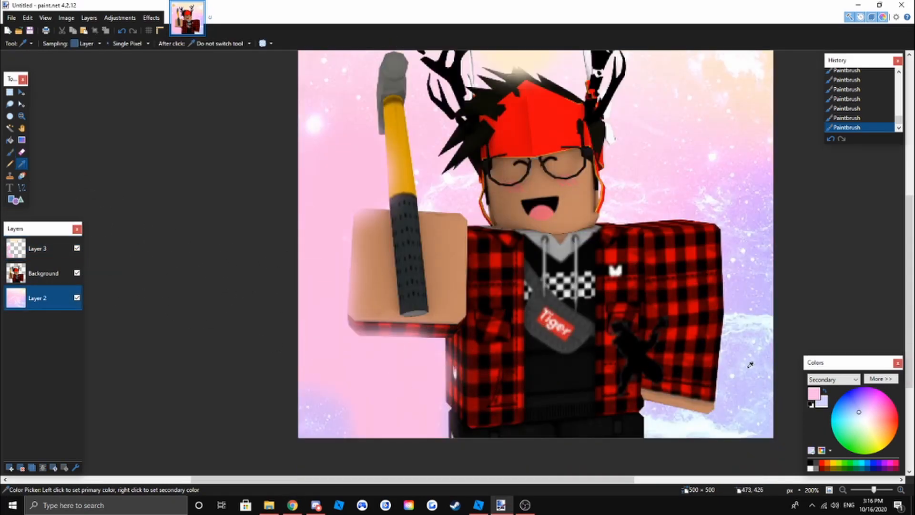
click(36, 248)
click(10, 152)
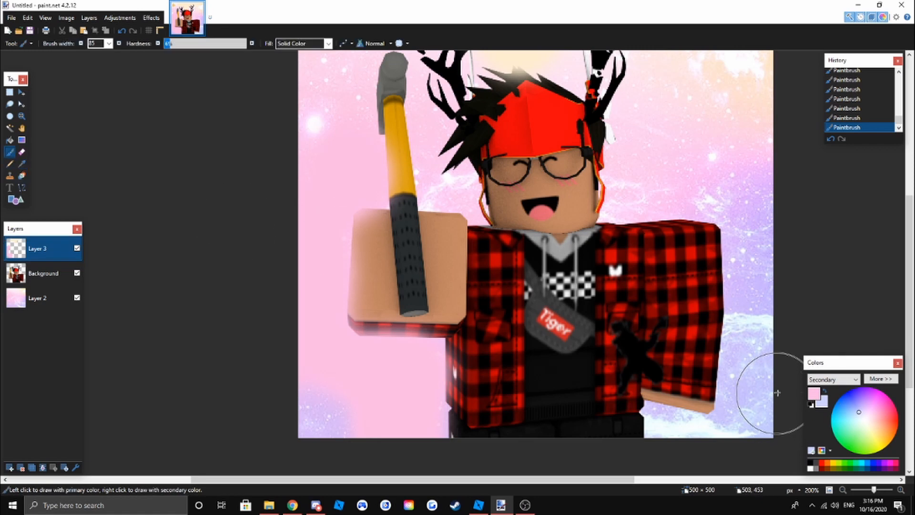
mouse_move(755, 393)
mouse_down()
mouse_move(756, 349)
mouse_move(759, 404)
mouse_move(736, 437)
mouse_move(692, 454)
mouse_move(682, 442)
mouse_move(748, 431)
mouse_move(787, 340)
mouse_move(759, 351)
mouse_move(764, 323)
mouse_up()
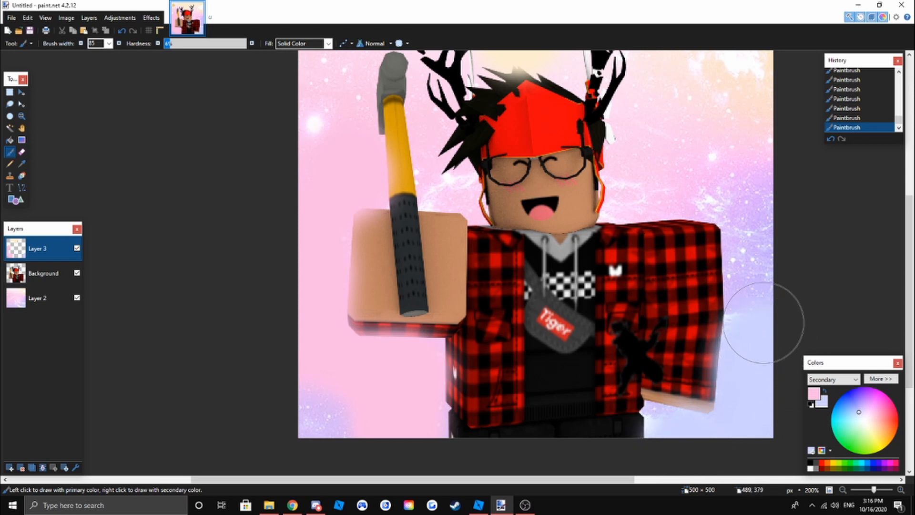
- Select the empty area around the character on the Background layer with the Magic Wand and cut it
click(29, 297)
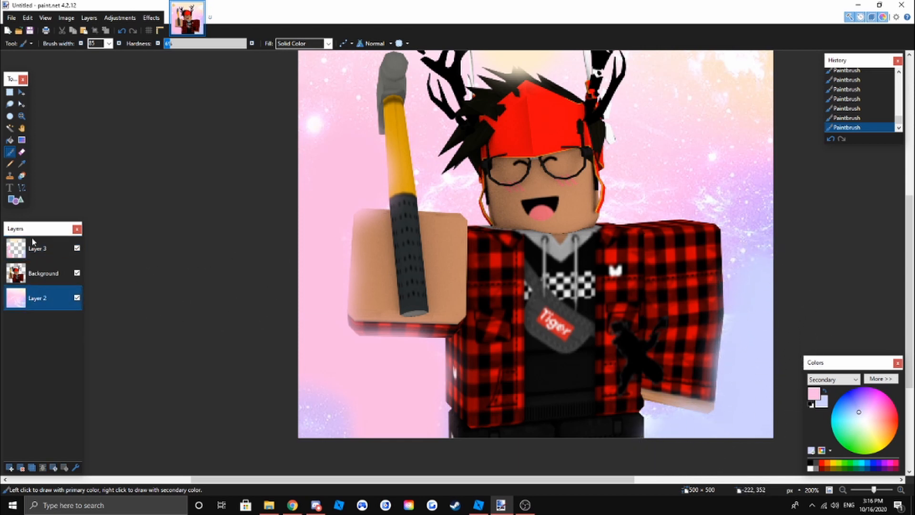
click(10, 129)
click(330, 150)
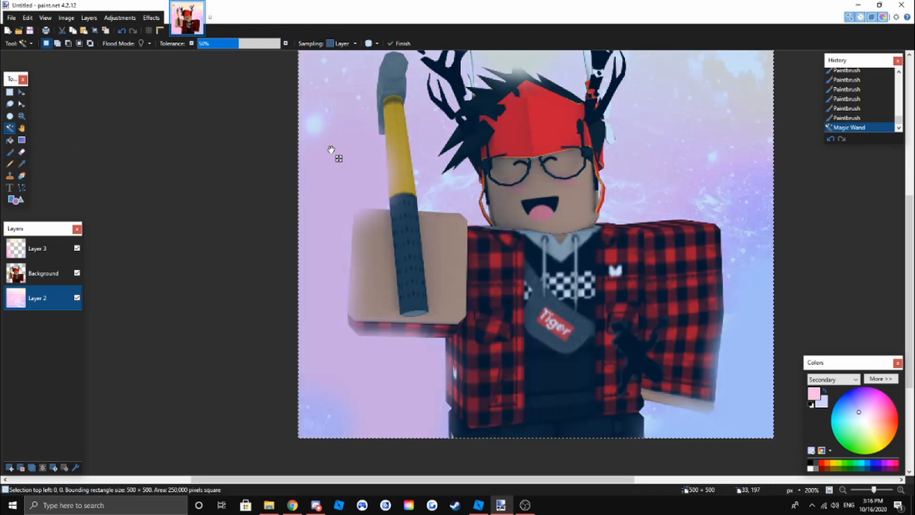
click(45, 273)
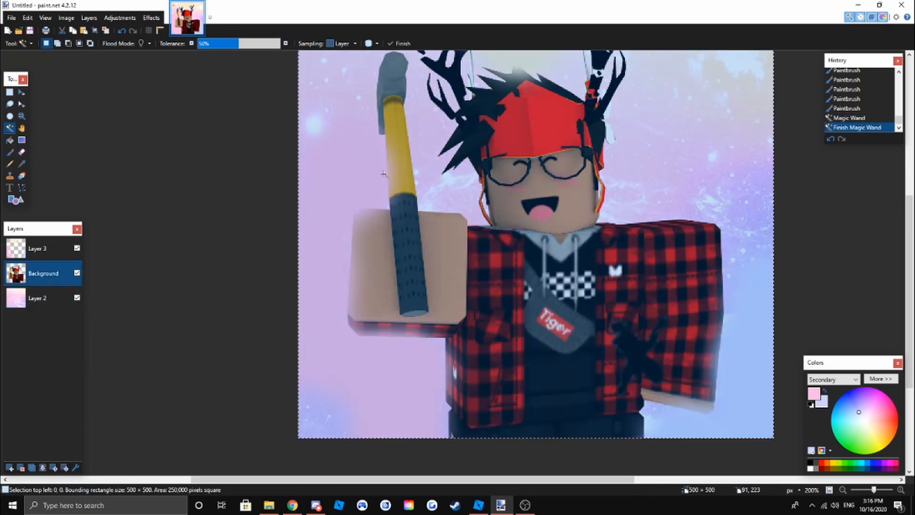
click(353, 167)
scroll(352, 168, down, 4)
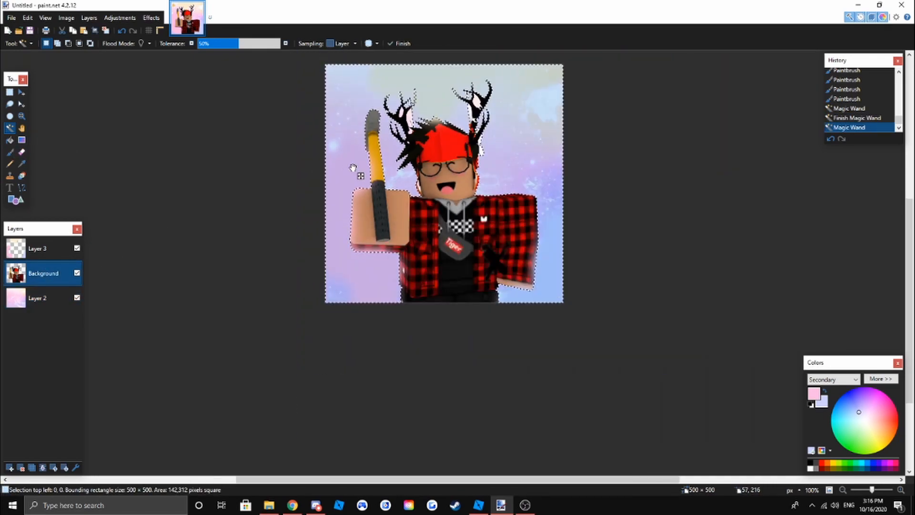
key(ctrl+x)
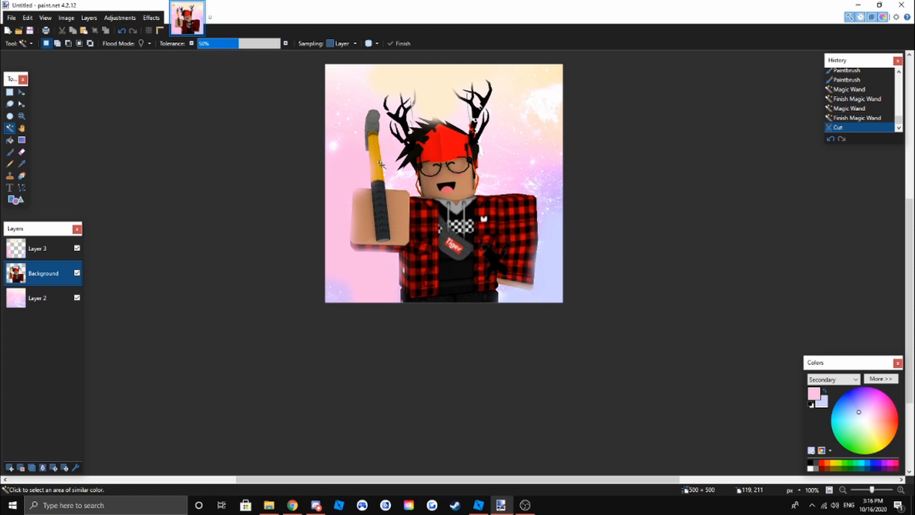
- Select the empty area around the character on the Background layer with the Magic Wand and cut that area from Layer 3
click(329, 167)
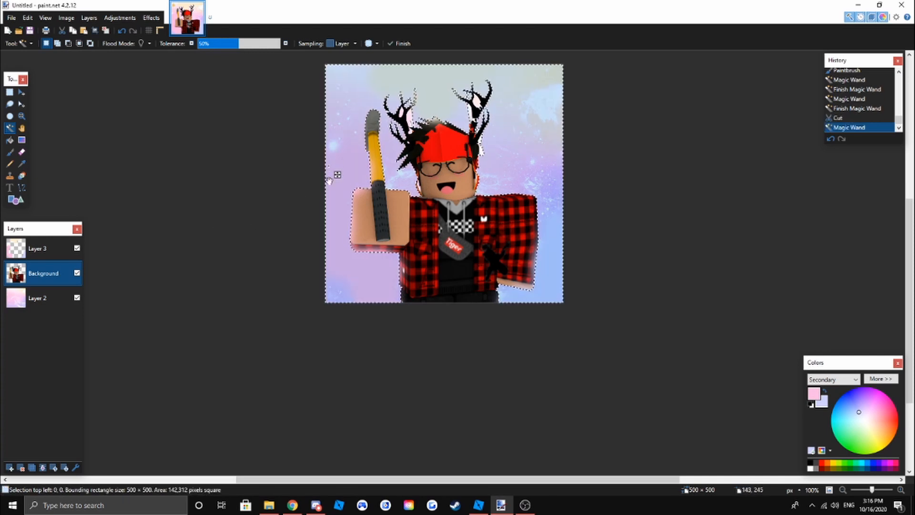
click(33, 242)
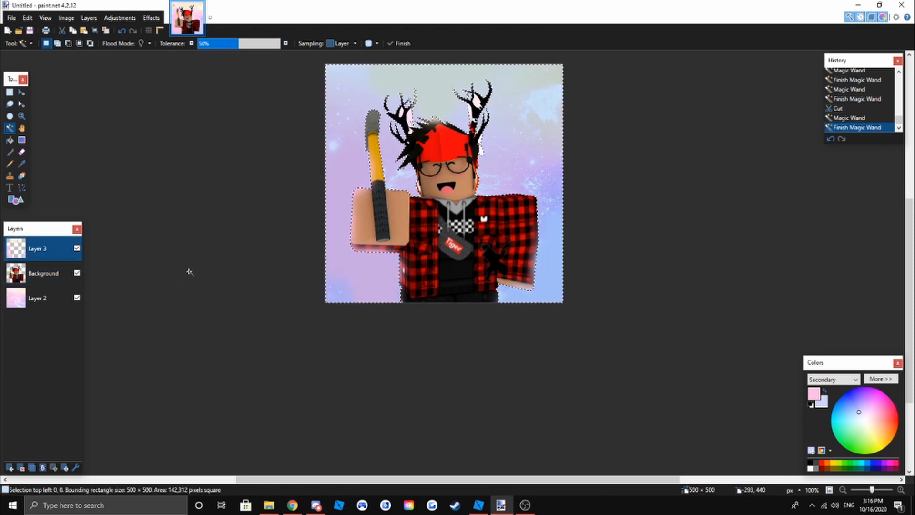
key(ctrl+x)
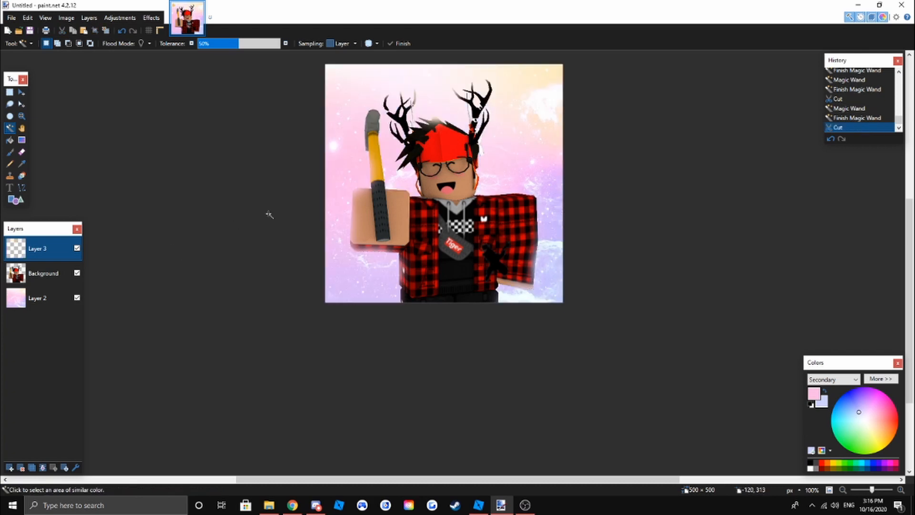
scroll(269, 214, down, 2)
scroll(268, 214, up, 2)
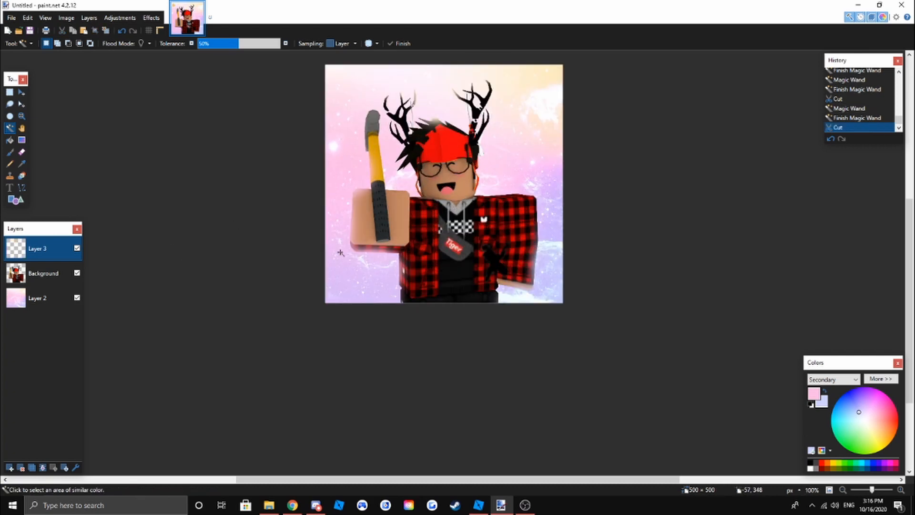
scroll(477, 320, up, 2)
scroll(475, 324, down, 1)
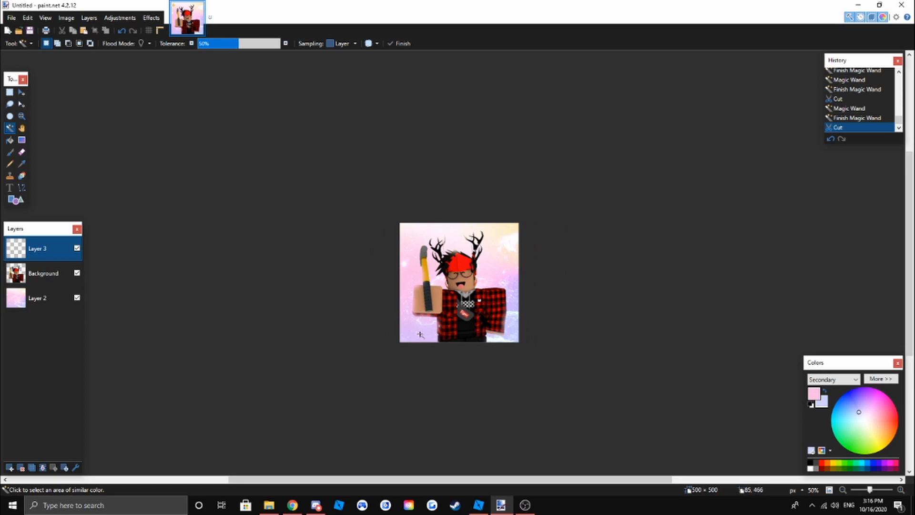
scroll(466, 412, up, 1)
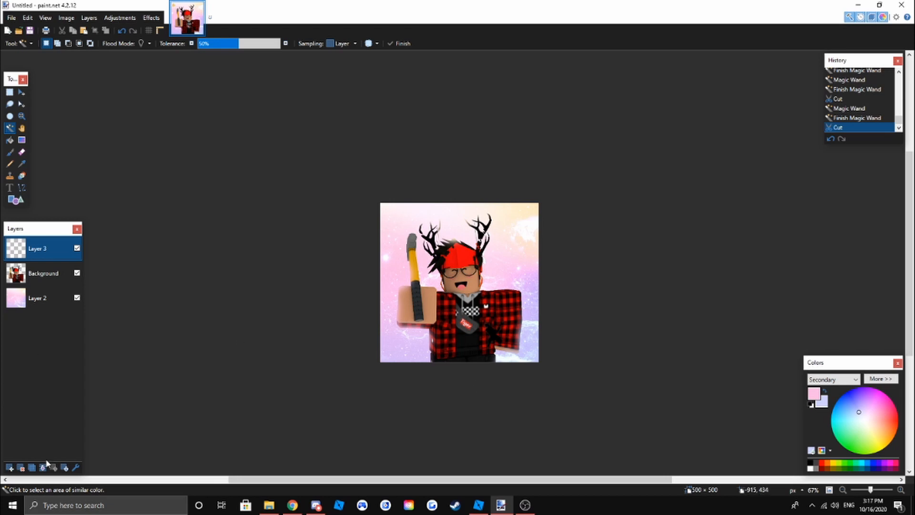
- Add a new layer, start a text below the raised arm and set its font to BadaBoom BB
click(10, 468)
click(10, 188)
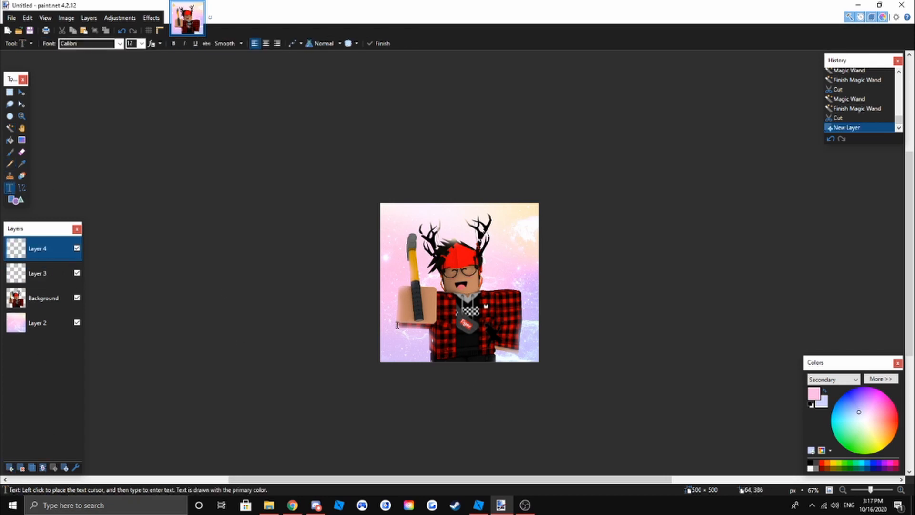
click(402, 329)
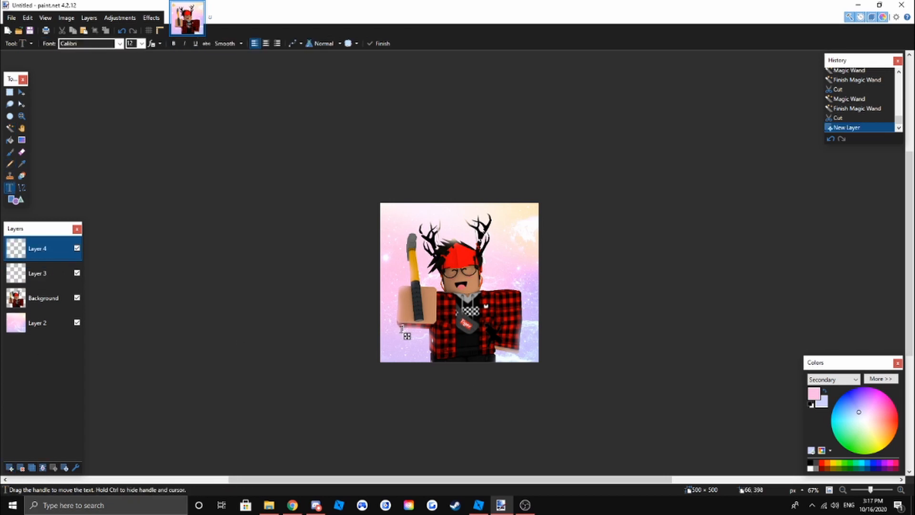
click(120, 43)
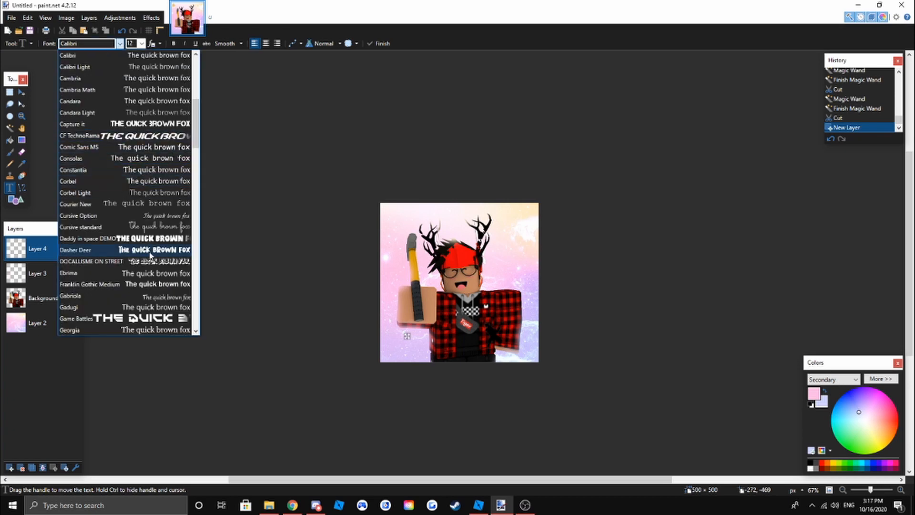
scroll(138, 238, up, 7)
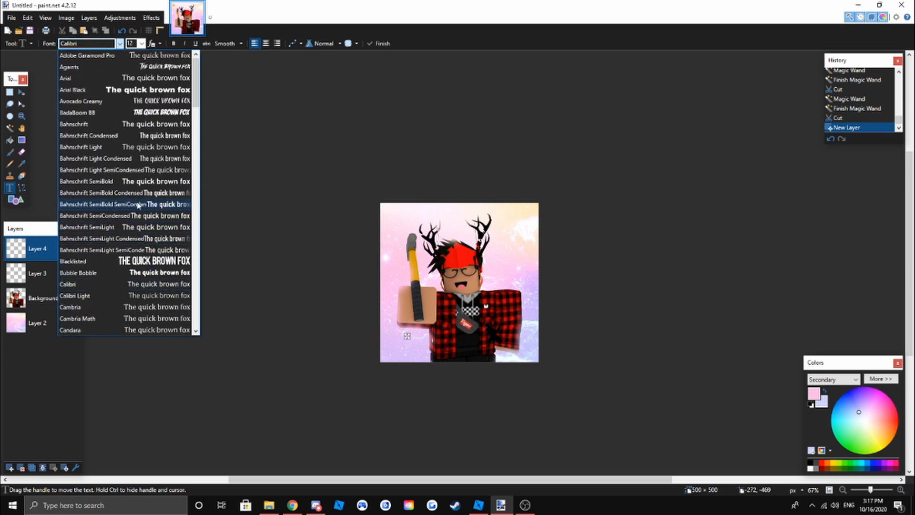
click(130, 91)
scroll(444, 238, up, 1)
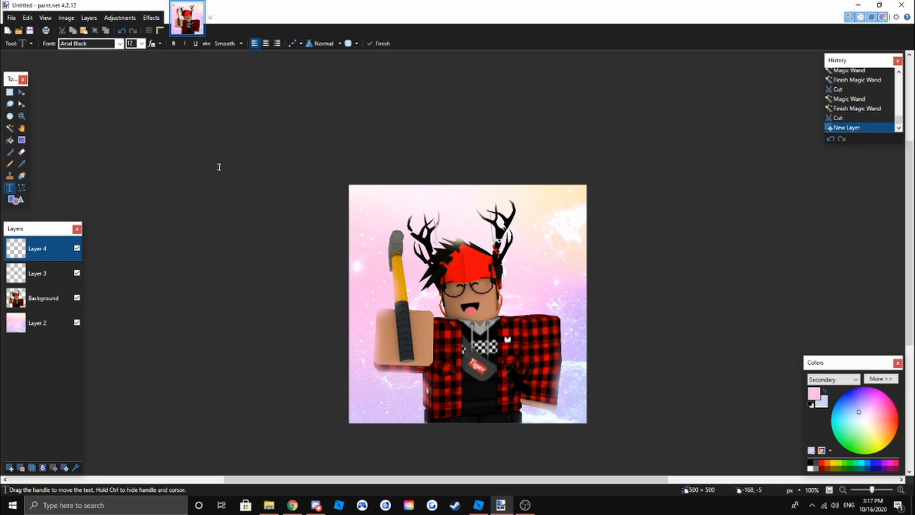
click(120, 43)
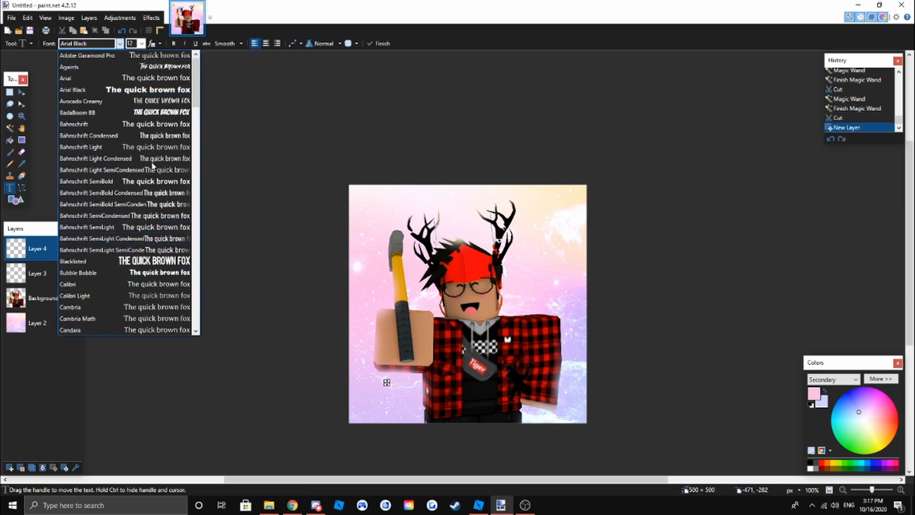
click(167, 113)
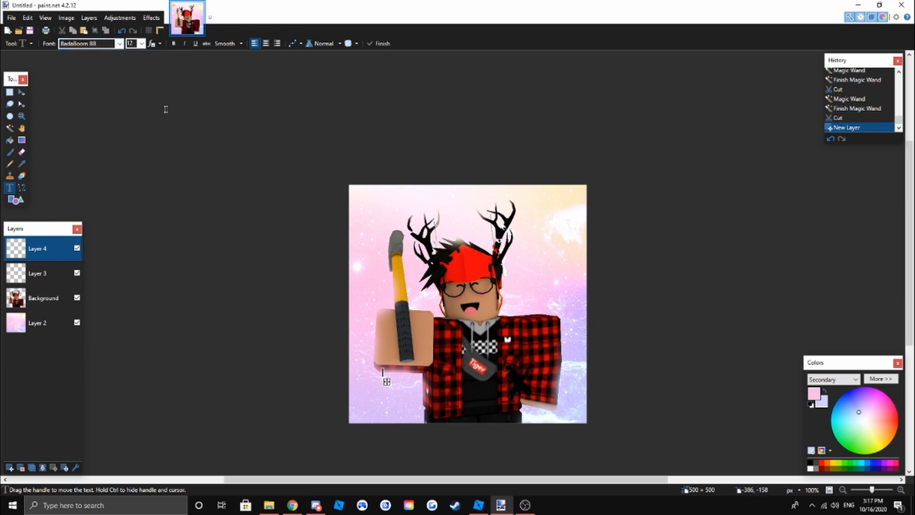
- Set the text's font size to 48
click(142, 44)
click(138, 184)
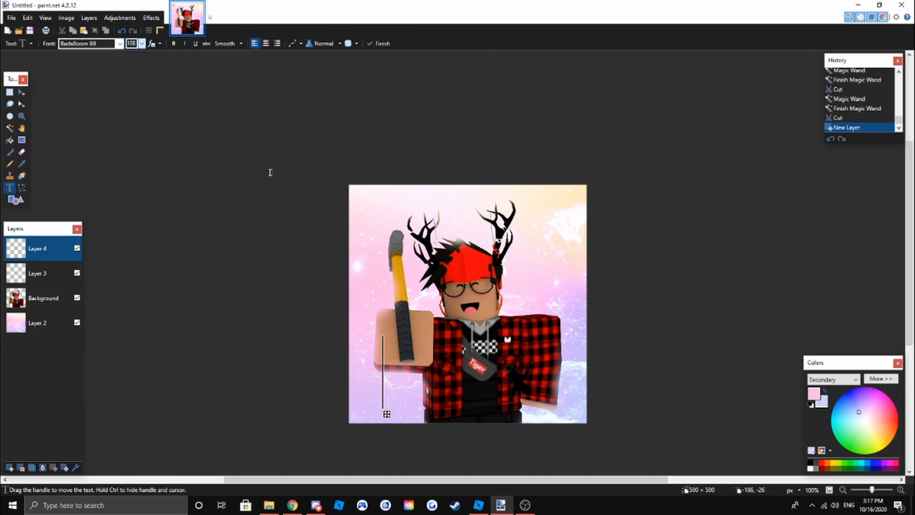
click(143, 43)
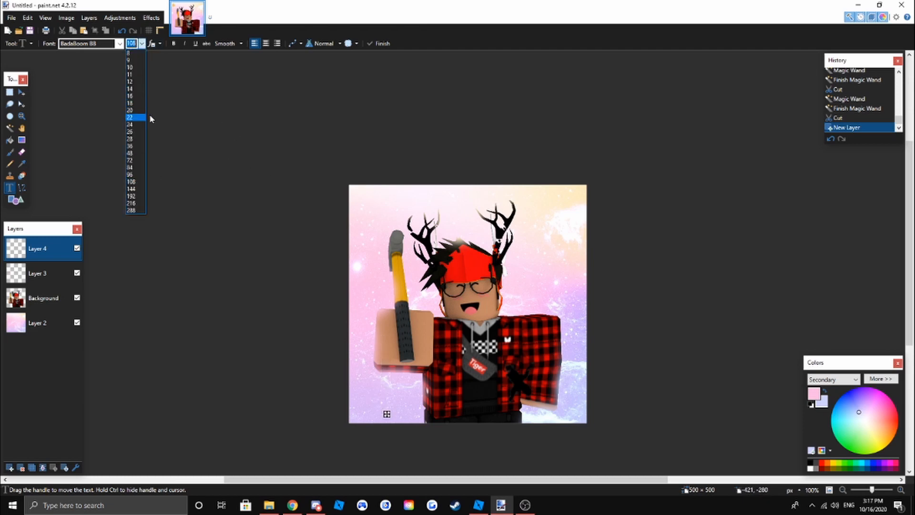
click(131, 132)
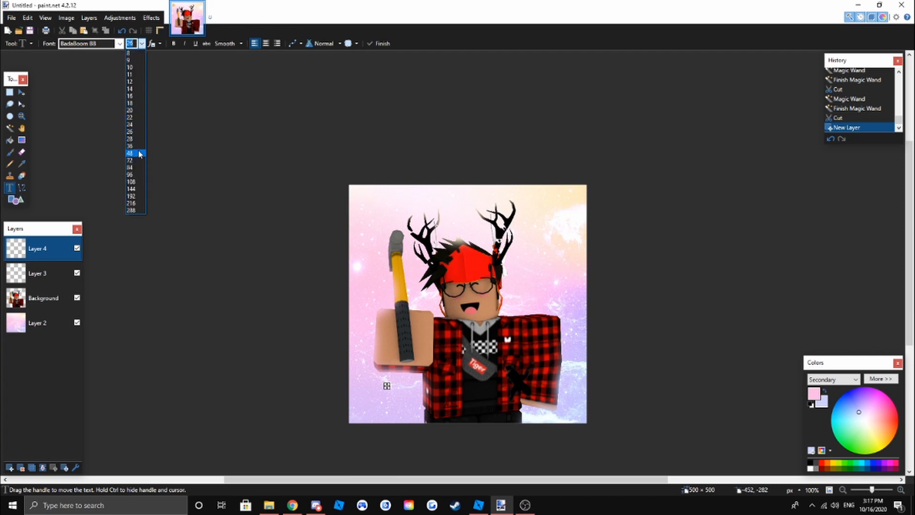
click(139, 153)
- Make the primary colour white and write "SUMOFALLGAMES" across the character's chest
text(CU)
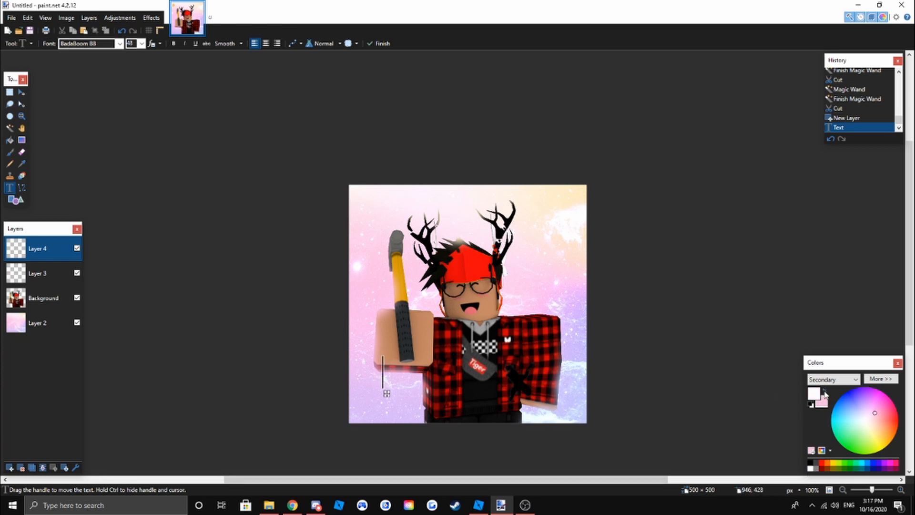
text(SUMOFALLGA)
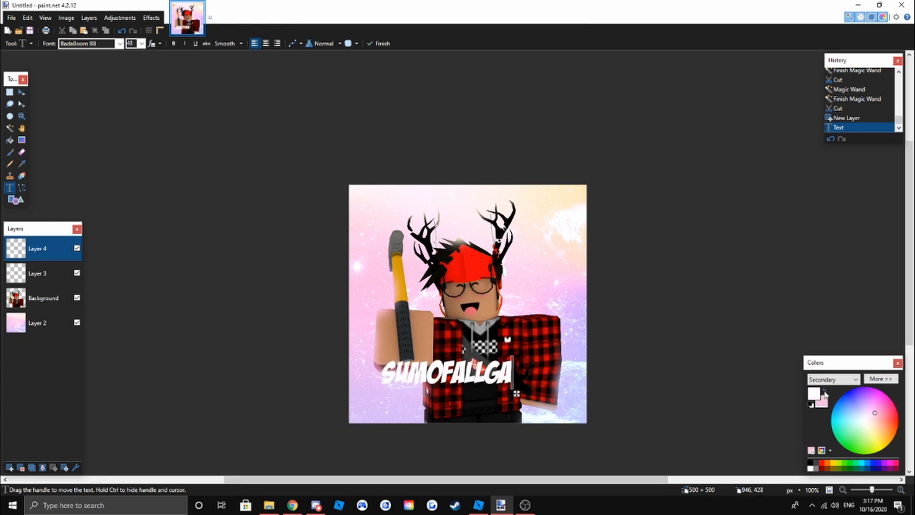
text(MES)
- Enlarge the SUMOFALLGAMES text slightly, move it down over the character's lower torso and deselect it
click(21, 91)
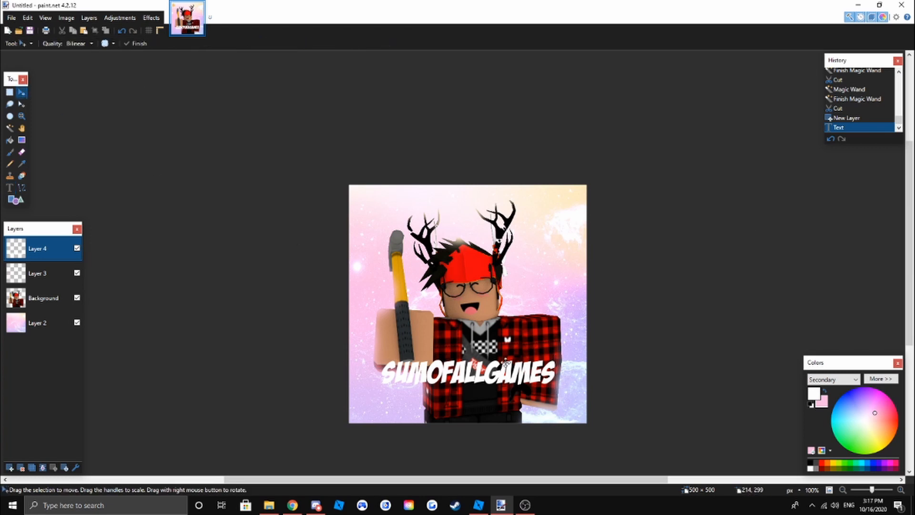
mouse_move(498, 385)
mouse_down()
mouse_move(498, 330)
mouse_move(502, 368)
mouse_up()
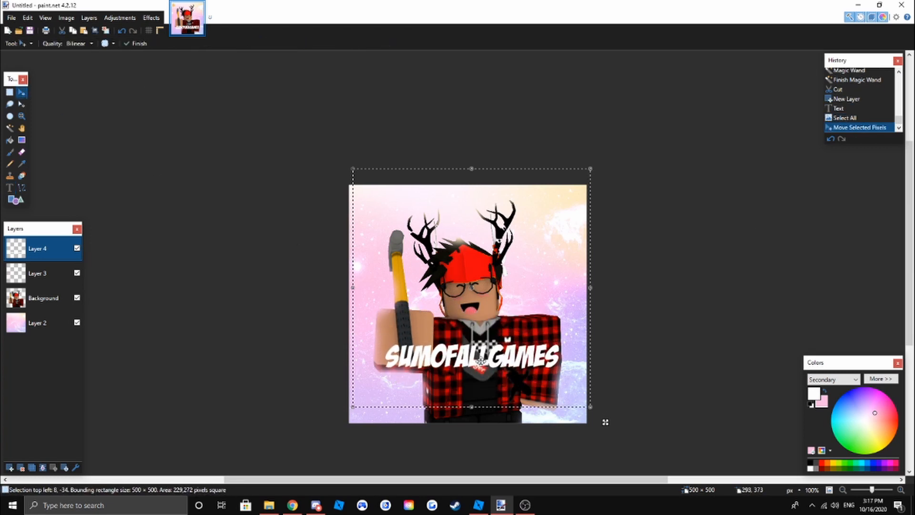
drag(469, 409, 470, 423)
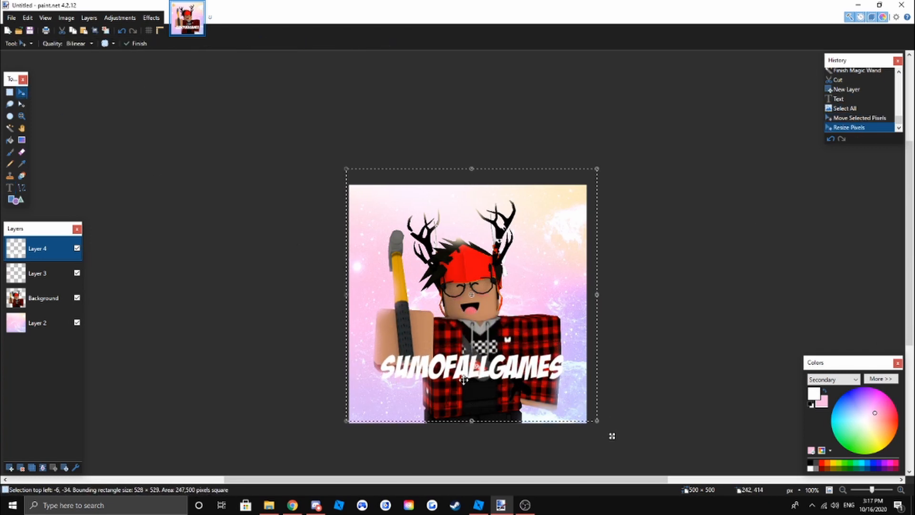
drag(467, 364, 462, 387)
key(ctrl+z)
key(ctrl+d)
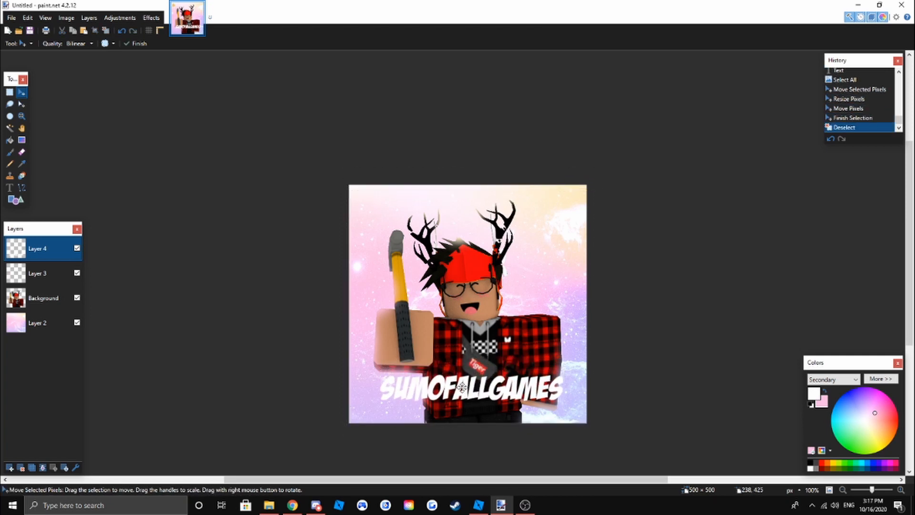
- Select the whole text layer, move the text up slightly and deselect it
key(ctrl+a)
drag(601, 435, 601, 424)
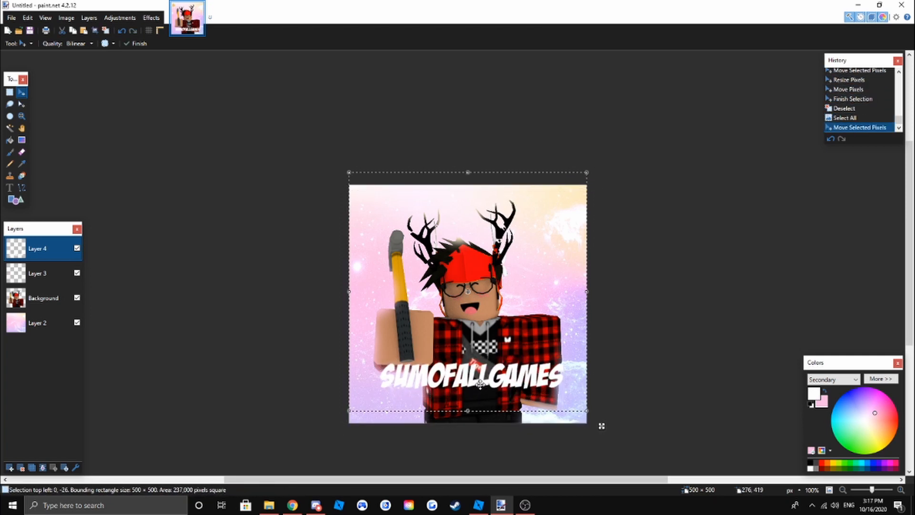
key(ctrl+d)
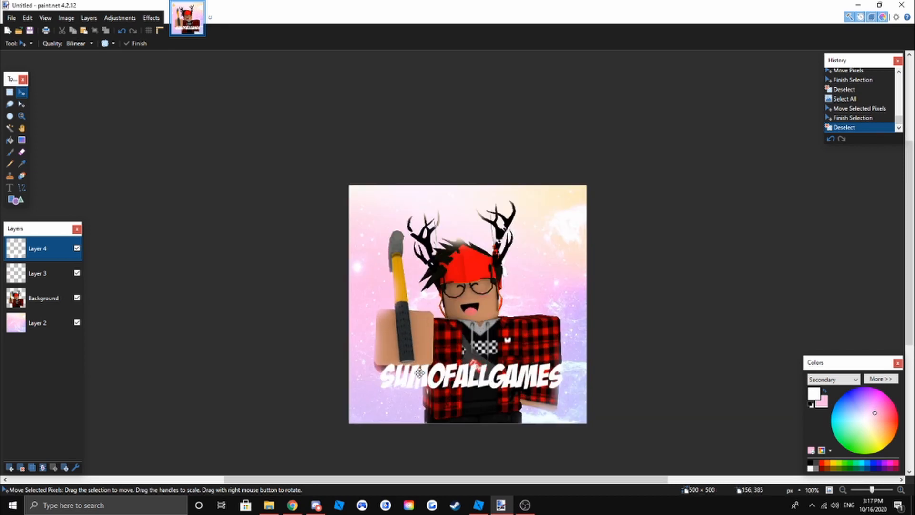
- View the finished example profile pictures in Photos, including Final res.png, and close them
click(269, 505)
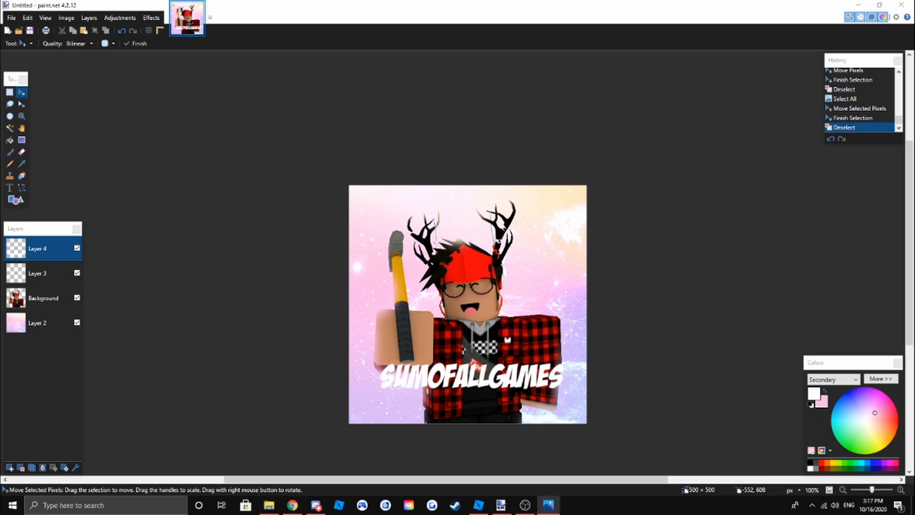
mouse_move(233, 93)
mouse_down()
mouse_move(413, 92)
mouse_move(396, 3)
mouse_up()
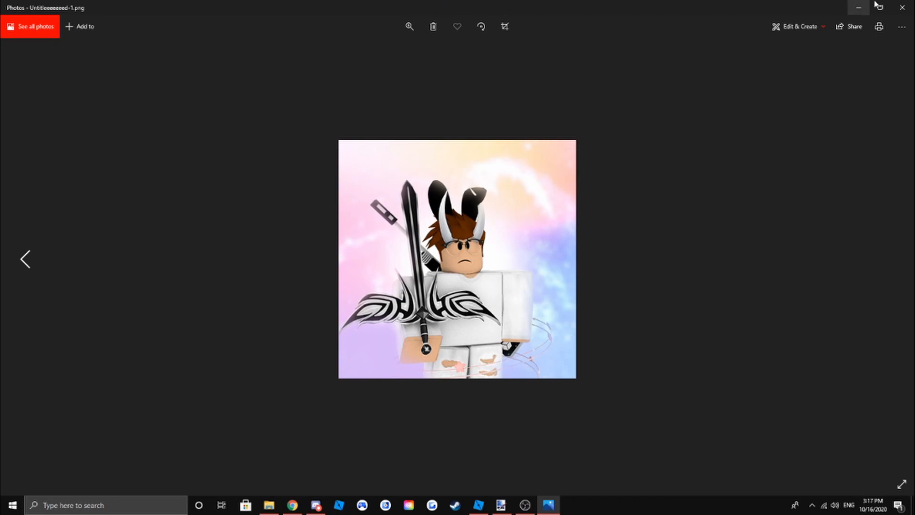
click(903, 7)
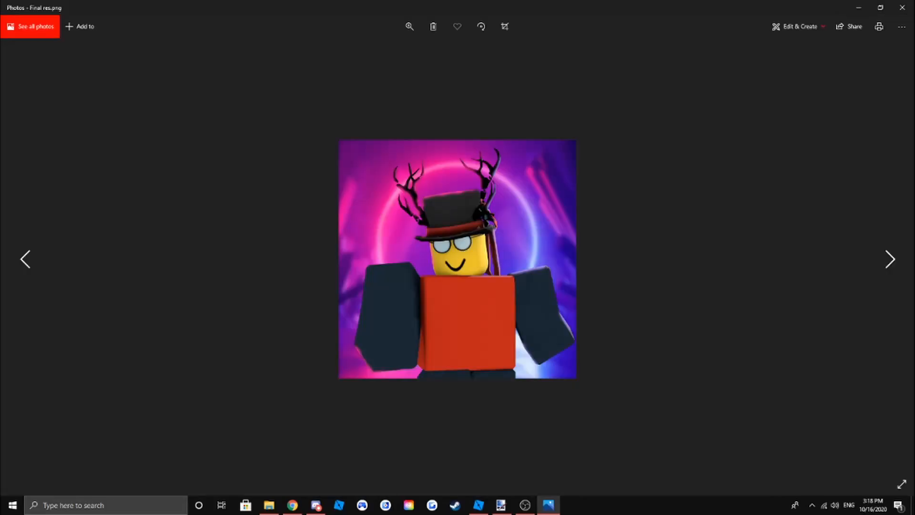
click(902, 7)
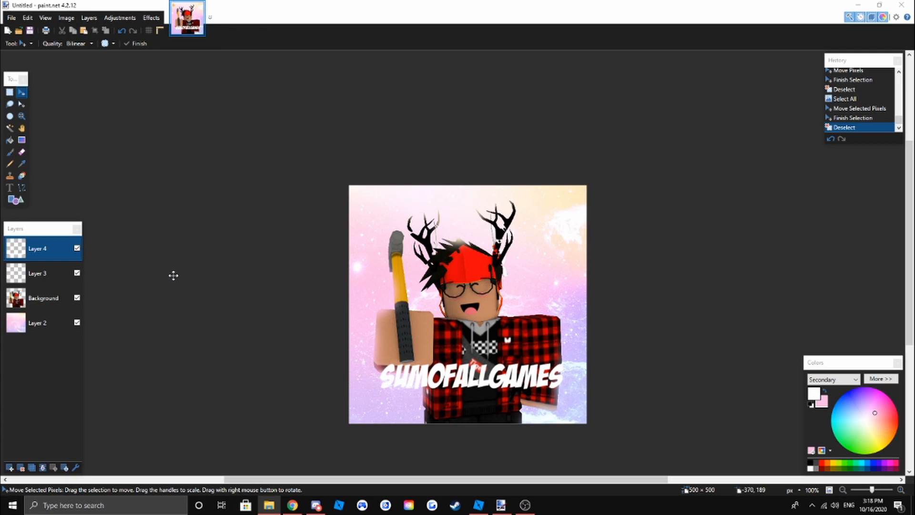
- Add an empty layer above the text layer and another one directly above the galaxy layer
click(9, 468)
click(33, 347)
click(7, 465)
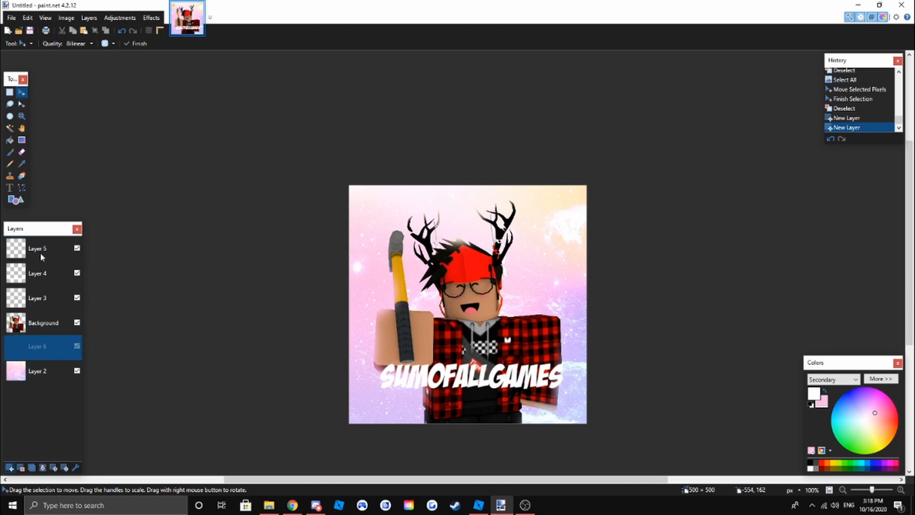
- Set up the Paintbrush with a brush width of 250 for the empty layer behind the character
click(10, 152)
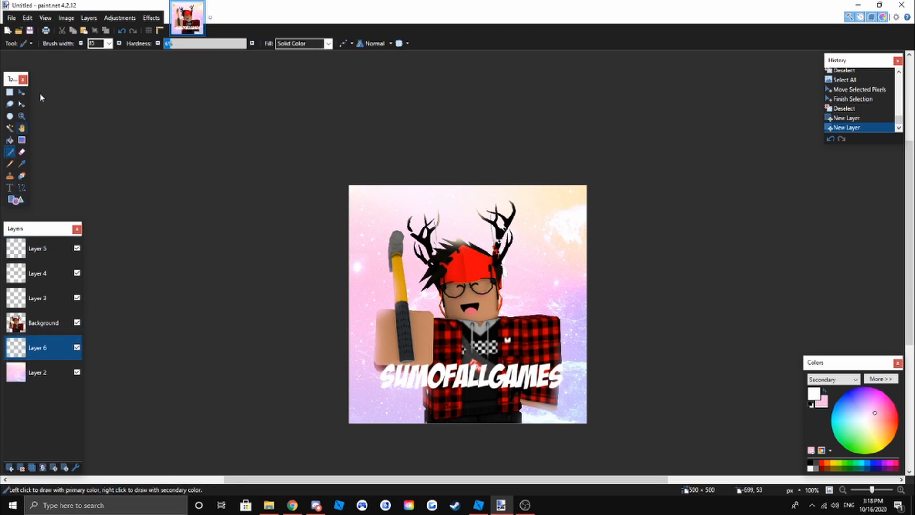
click(109, 43)
click(109, 218)
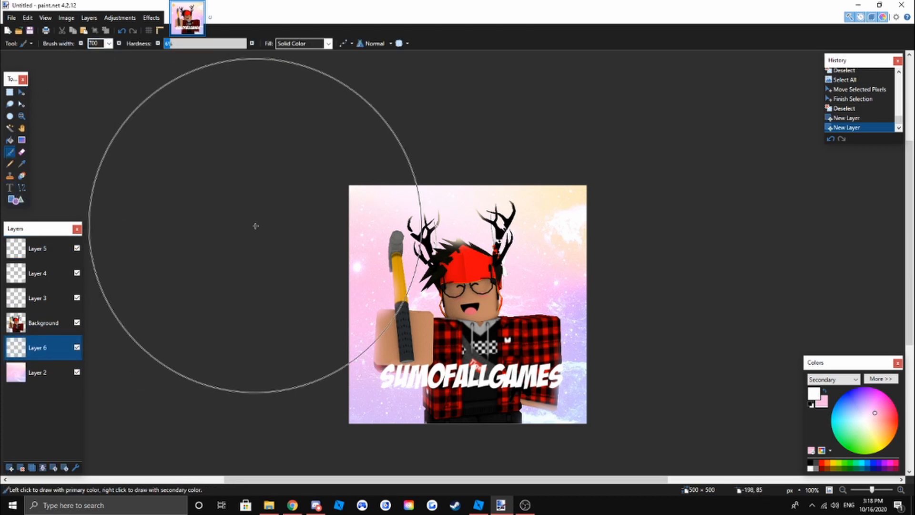
click(109, 43)
scroll(106, 84, up, 3)
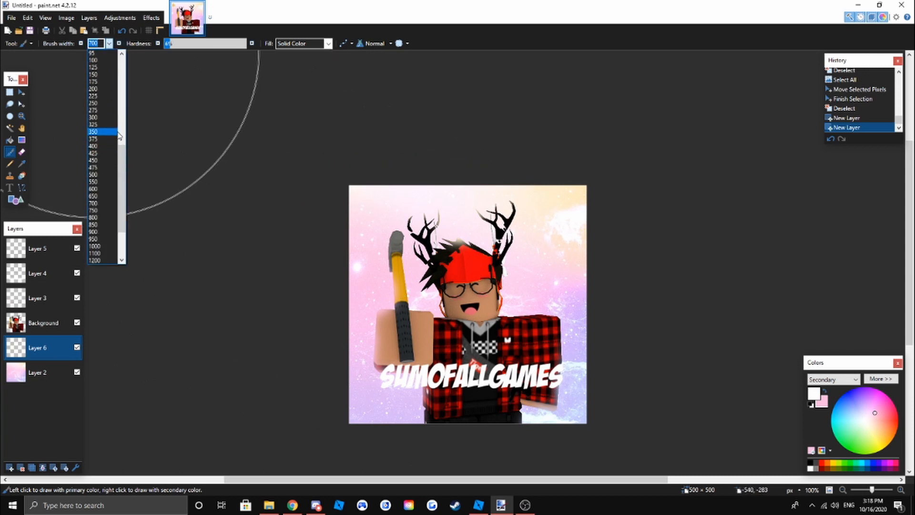
scroll(108, 116, up, 2)
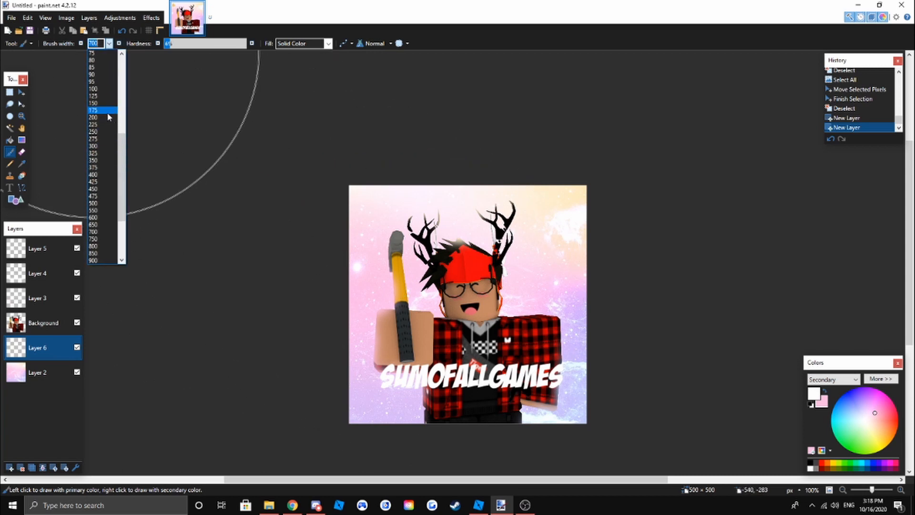
click(102, 175)
click(109, 43)
scroll(128, 194, down, 3)
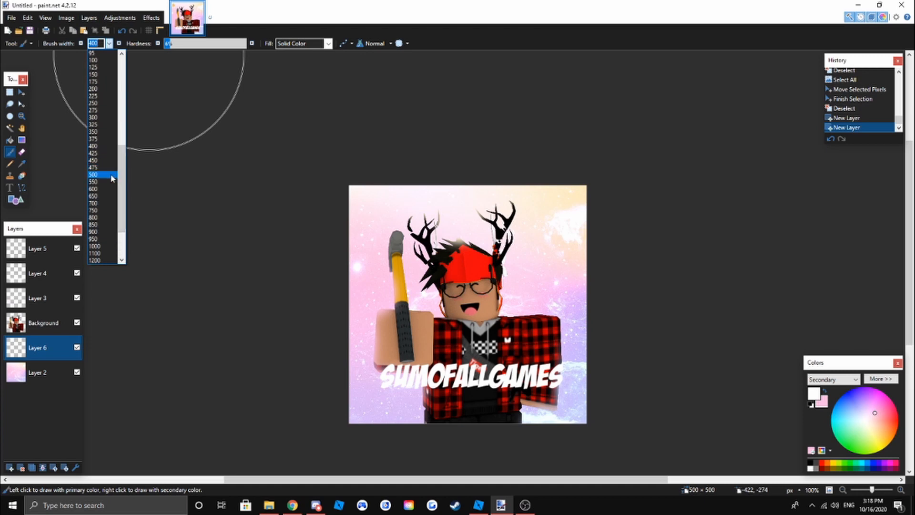
scroll(106, 166, up, 3)
click(106, 134)
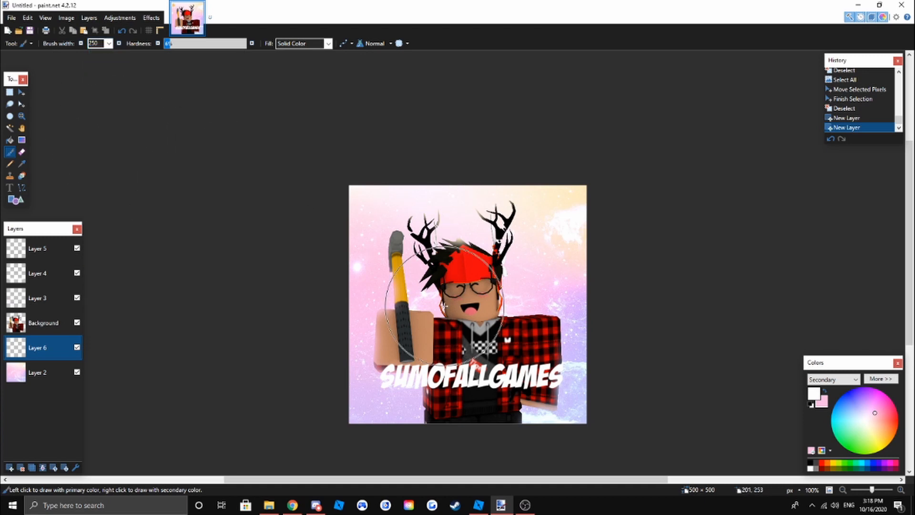
- Paint four overlapping soft white dabs around the character's neck and chest on the layer behind the character
click(472, 335)
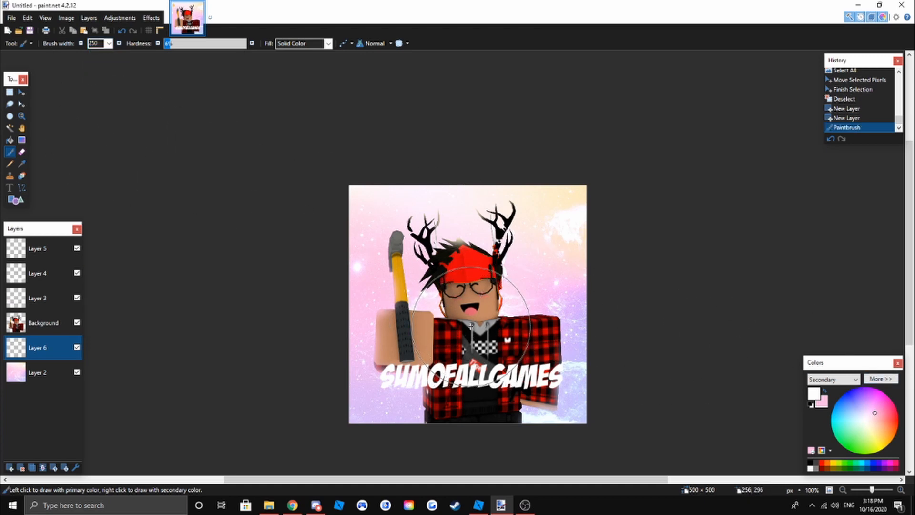
click(481, 331)
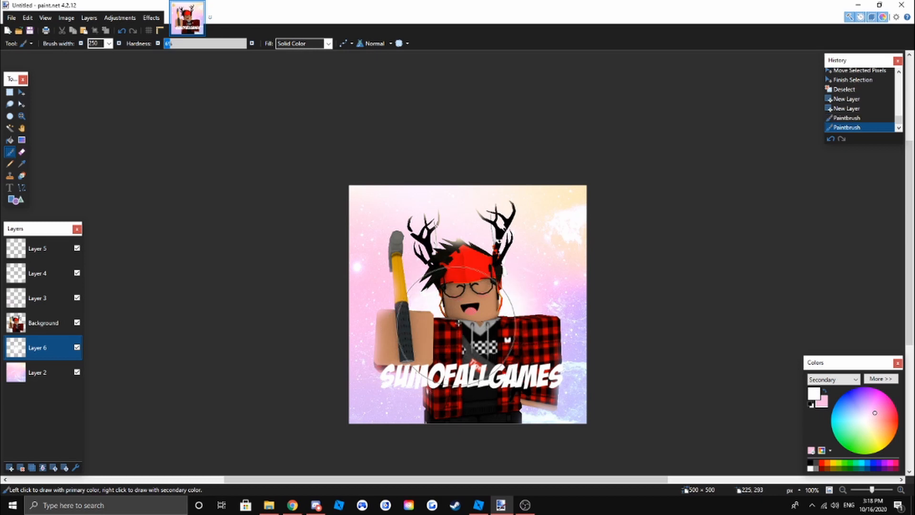
click(461, 324)
click(468, 332)
- Apply a Gaussian Blur with a radius of 112 to the white dabs on Layer 6
click(151, 18)
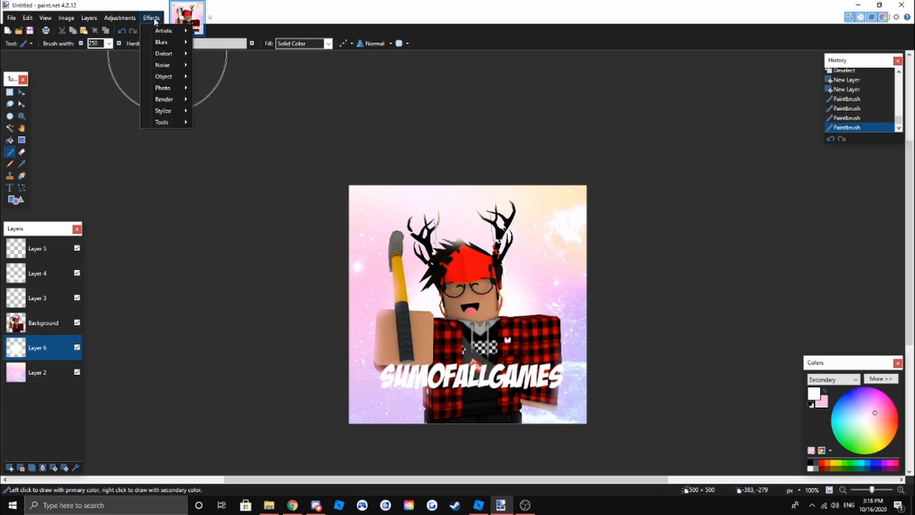
mouse_move(181, 44)
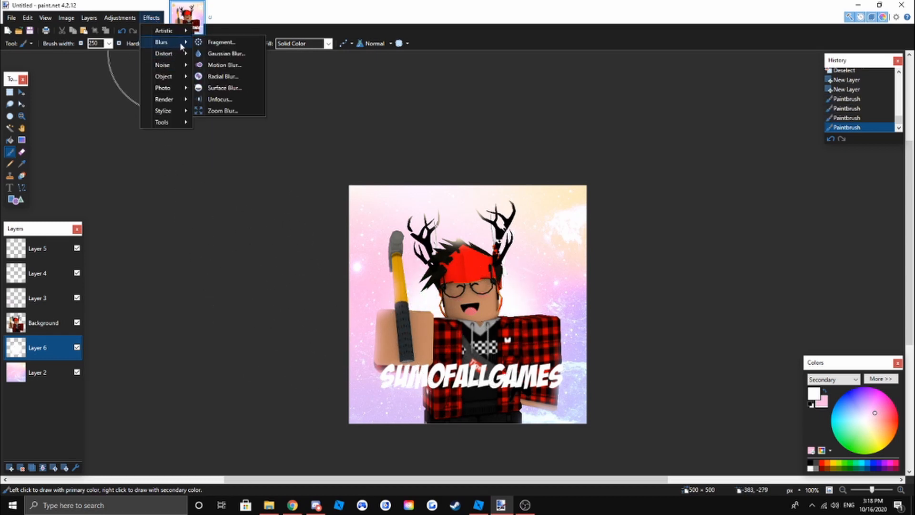
click(226, 54)
drag(385, 249, 394, 250)
drag(435, 225, 249, 166)
drag(208, 189, 256, 194)
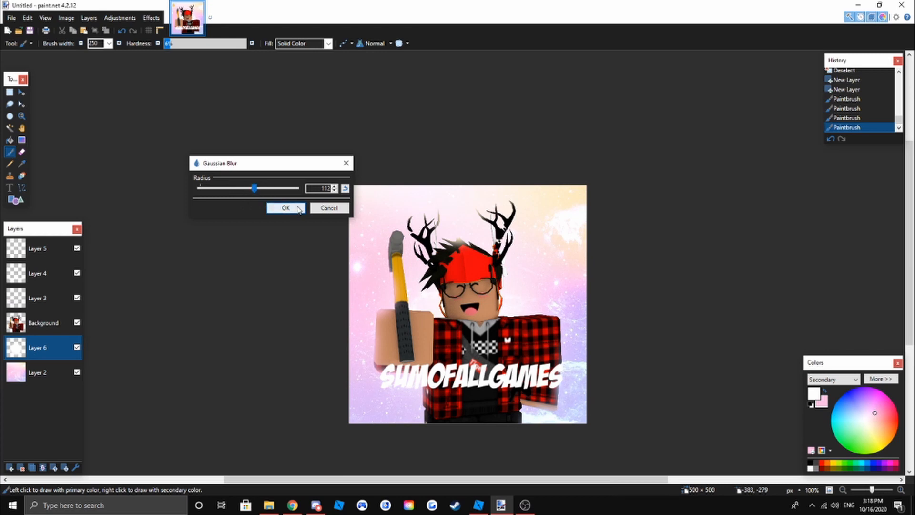
click(286, 208)
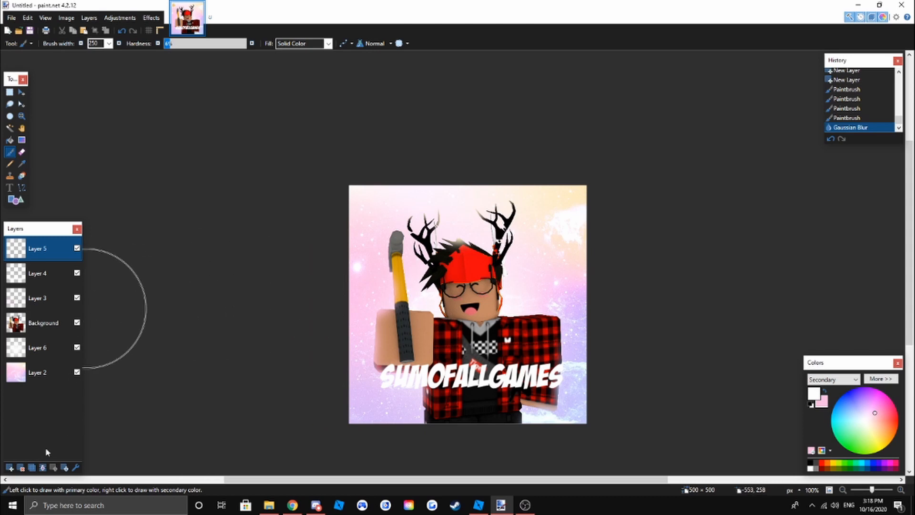
- Paste the copied semi-transparent "Credit to LM" watermark into Layer 5
click(9, 92)
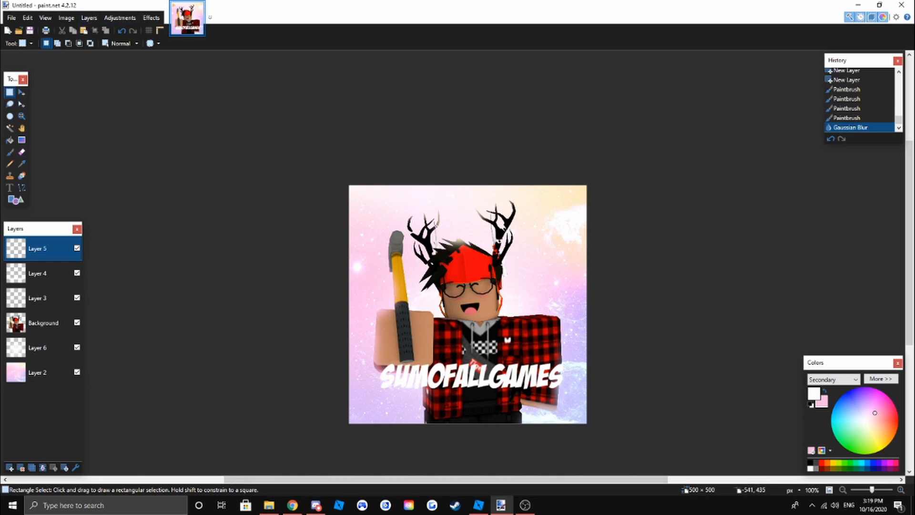
key(alt+Tab)
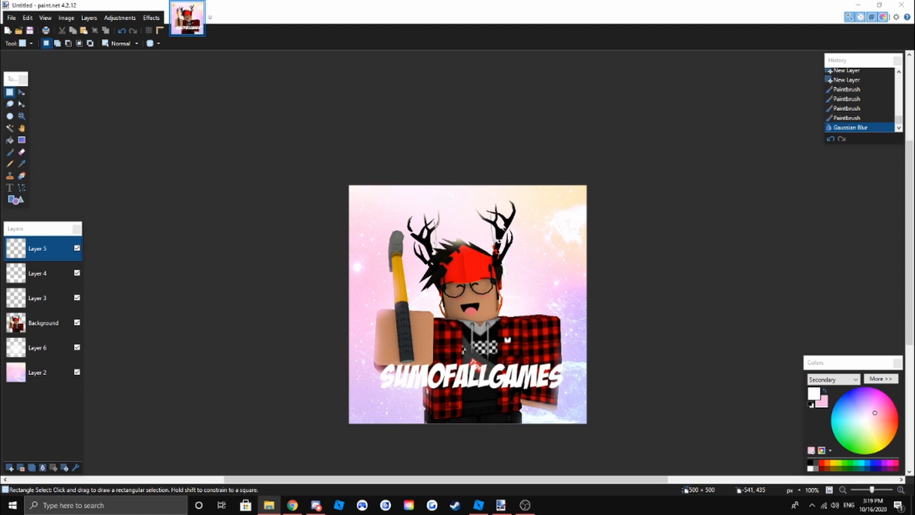
key(alt+Tab)
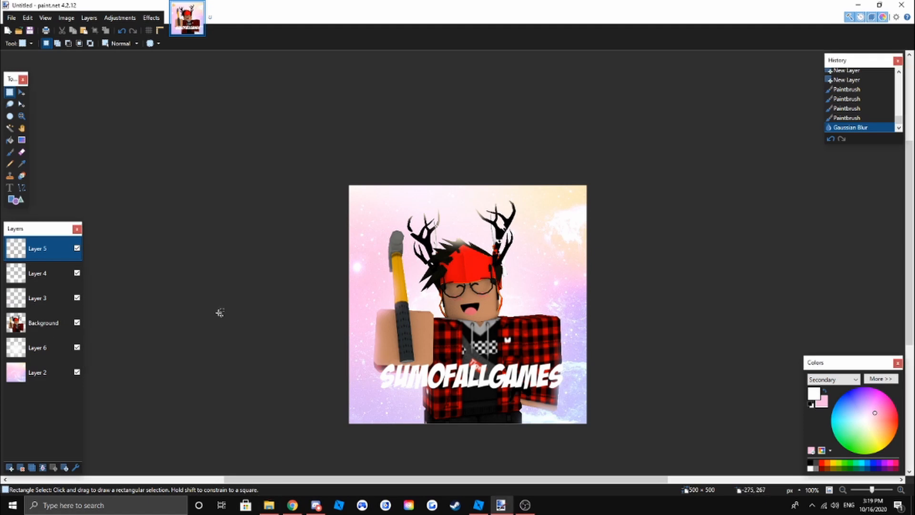
key(ctrl+v)
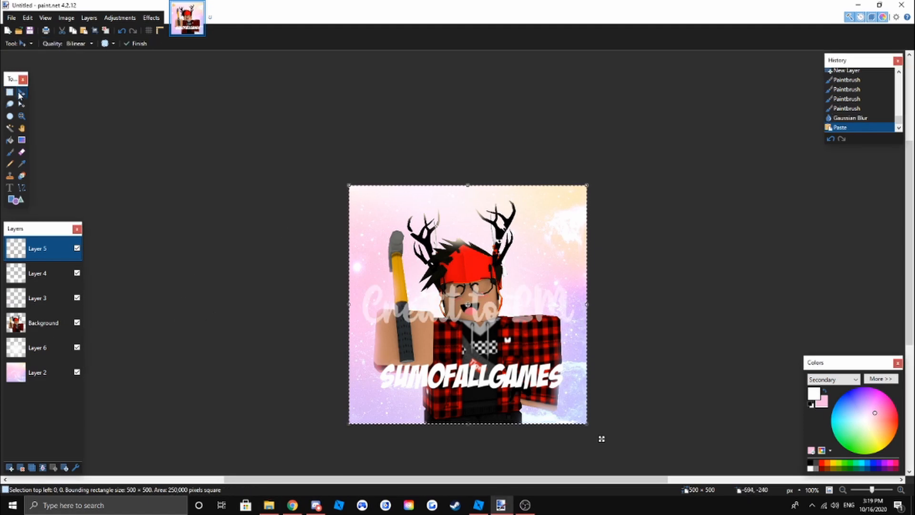
- Shrink and rotate the pasted watermark, move it to the lower-right area of the picture and deselect it
drag(396, 278, 396, 263)
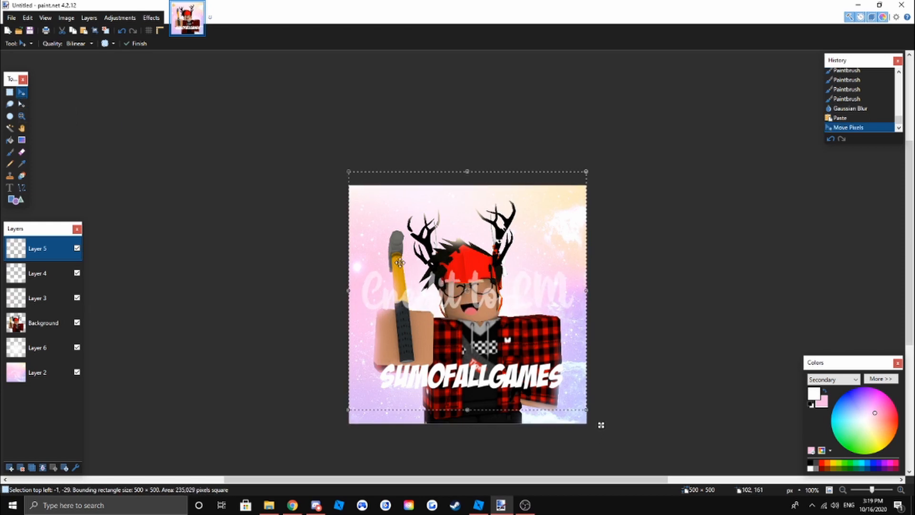
drag(587, 409, 462, 285)
drag(419, 205, 569, 280)
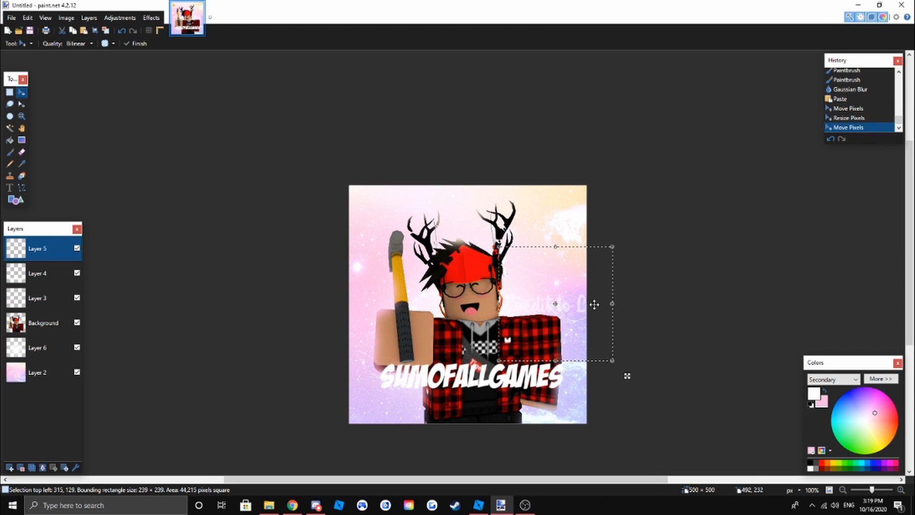
drag(613, 306, 545, 304)
drag(524, 253, 577, 404)
key(ctrl+d)
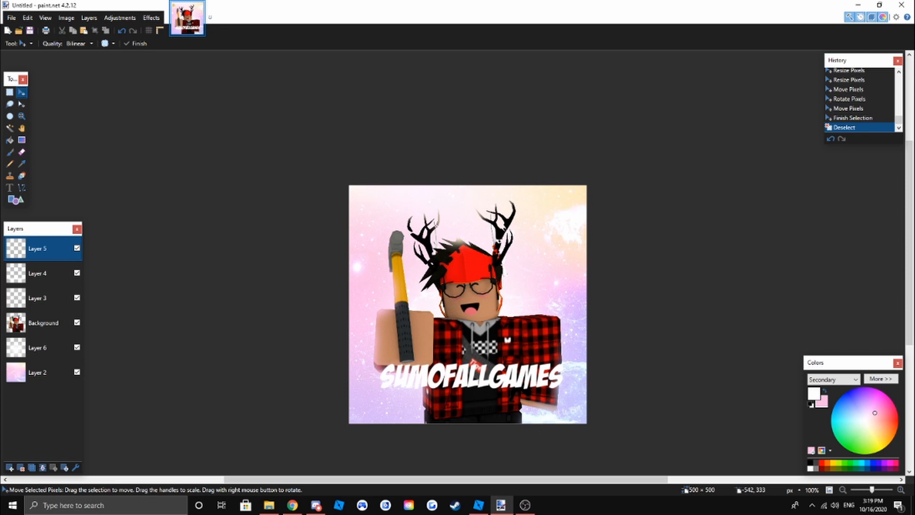
drag(0, 313, 173, 312)
scroll(323, 362, down, 2)
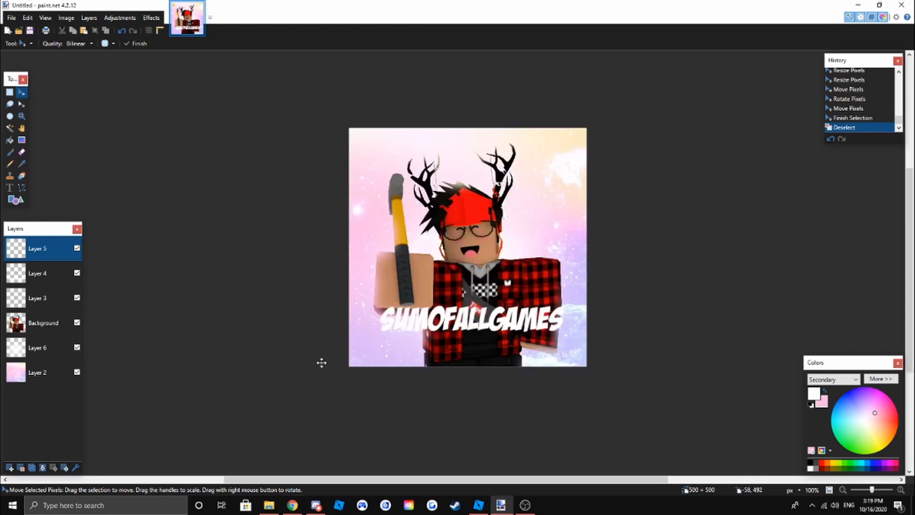
ctrl+scroll(321, 363, down, 1)
drag(325, 479, 338, 480)
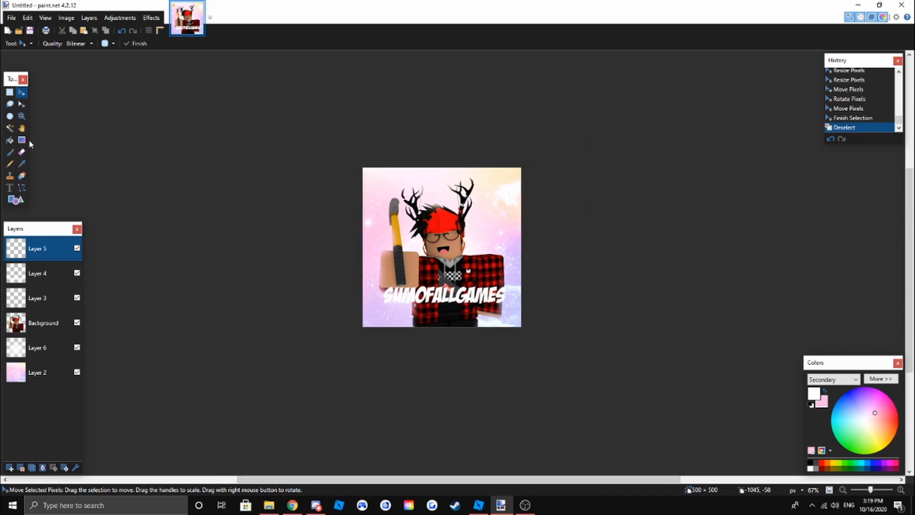